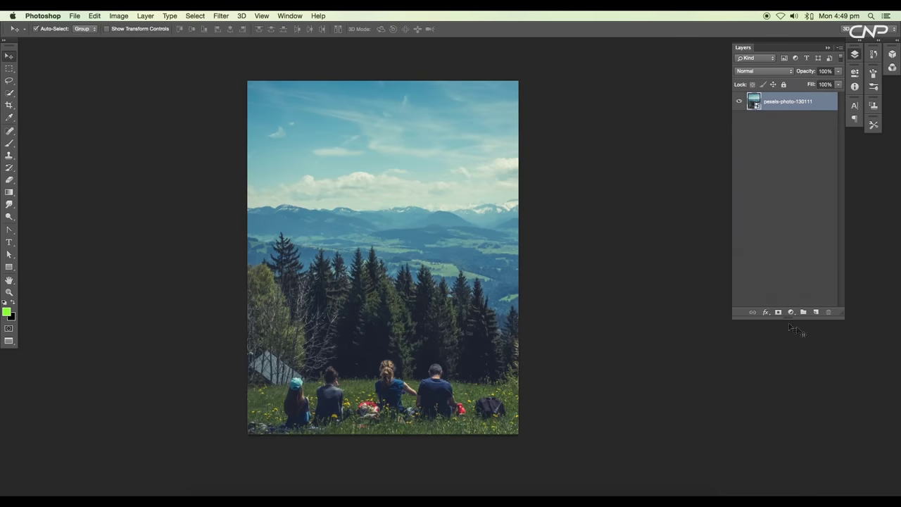
pyautogui.click(791, 312)
pyautogui.click(779, 329)
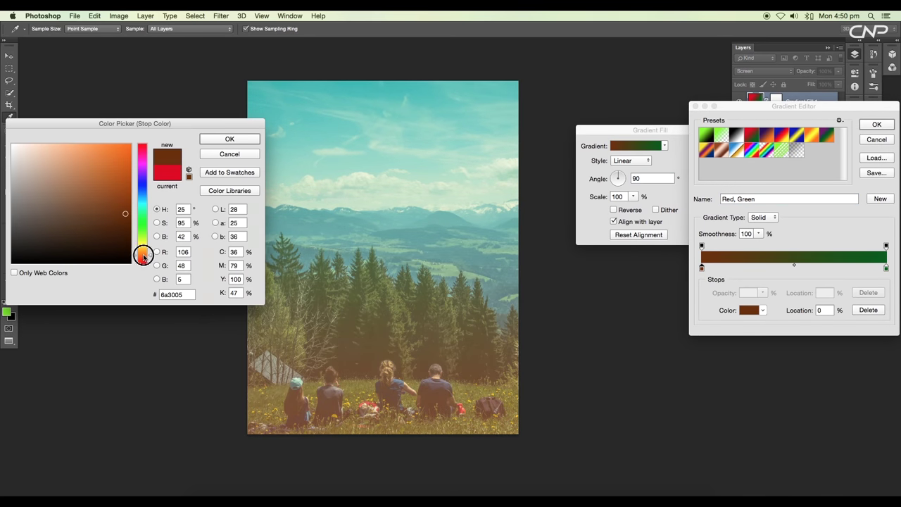
pyautogui.moveTo(143, 253); pyautogui.dragTo(124, 231)
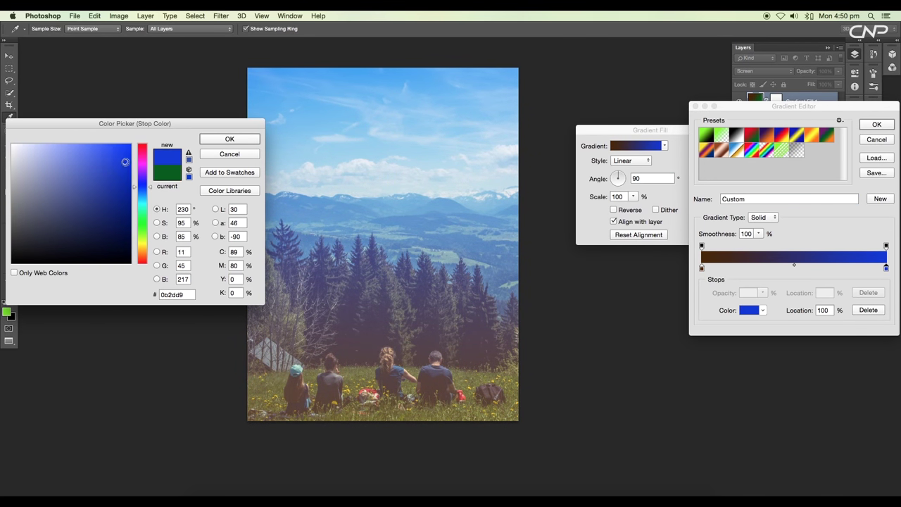
pyautogui.moveTo(123, 169); pyautogui.dragTo(123, 164)
pyautogui.click(215, 141)
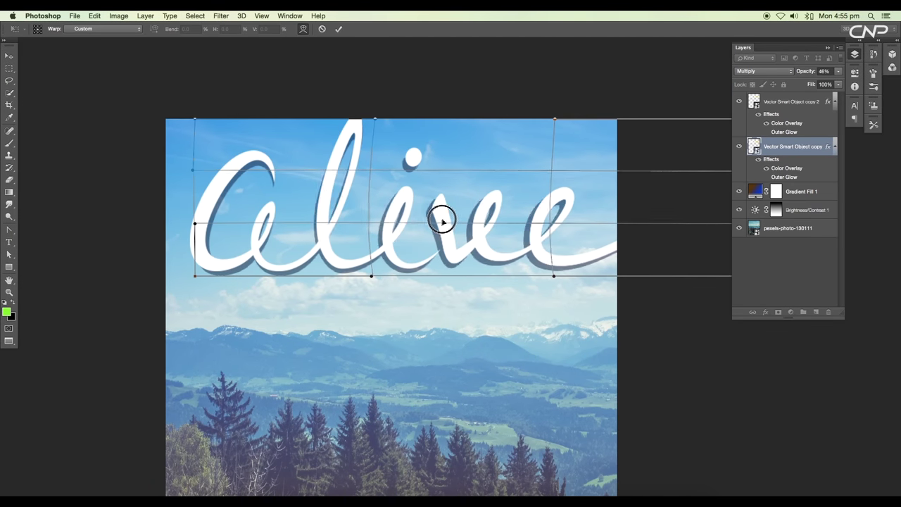
pyautogui.moveTo(443, 217); pyautogui.dragTo(298, 177)
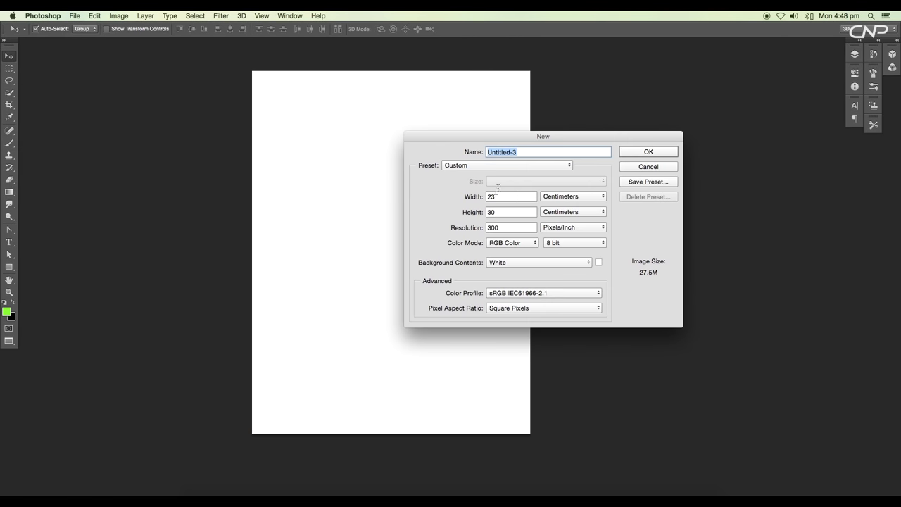
# - Create a new RGB document 23 cm wide and 30 cm high at 300 pixels/inch with a white background
pyautogui.click(486, 194)
pyautogui.click(478, 211)
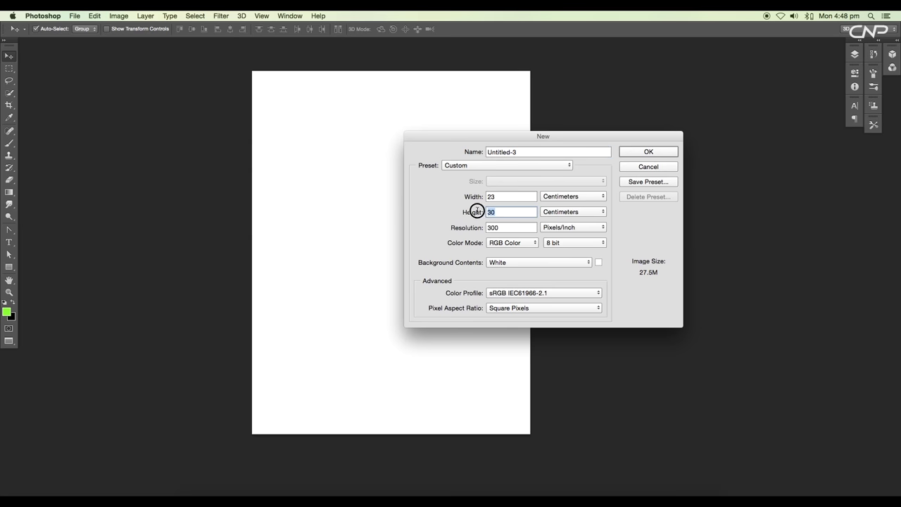
pyautogui.click(644, 156)
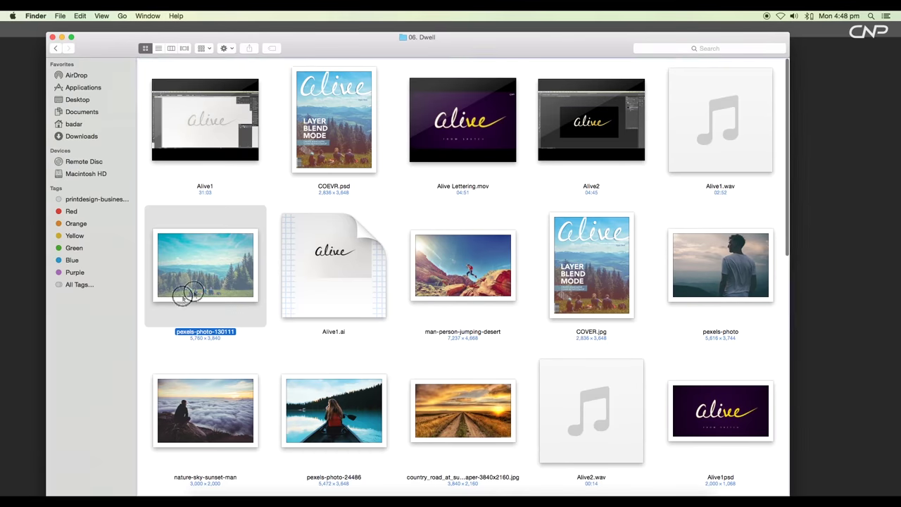
# - Place the pexels-photo-130111 image in the document and scale it to about 116% so it fills the whole page
pyautogui.moveTo(185, 288); pyautogui.dragTo(33, 281)
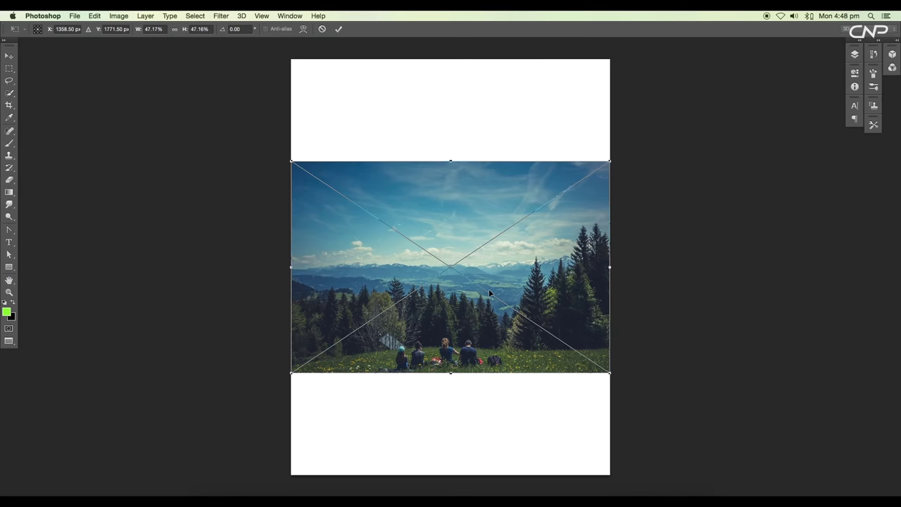
pyautogui.moveTo(610, 372); pyautogui.dragTo(516, 336)
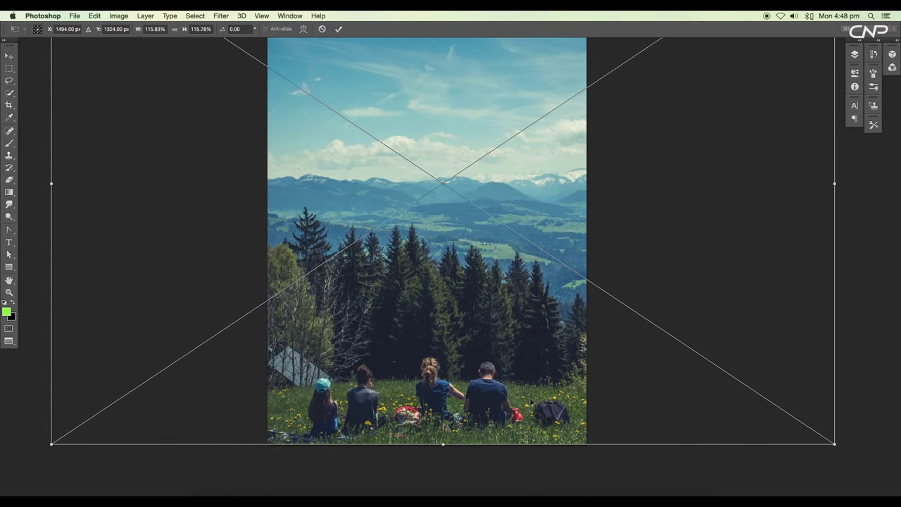
pyautogui.press('Return')
# - Check the photo layer by hiding and showing it, and delete the white Background layer beneath it
pyautogui.scroll(-3, 532, 402)
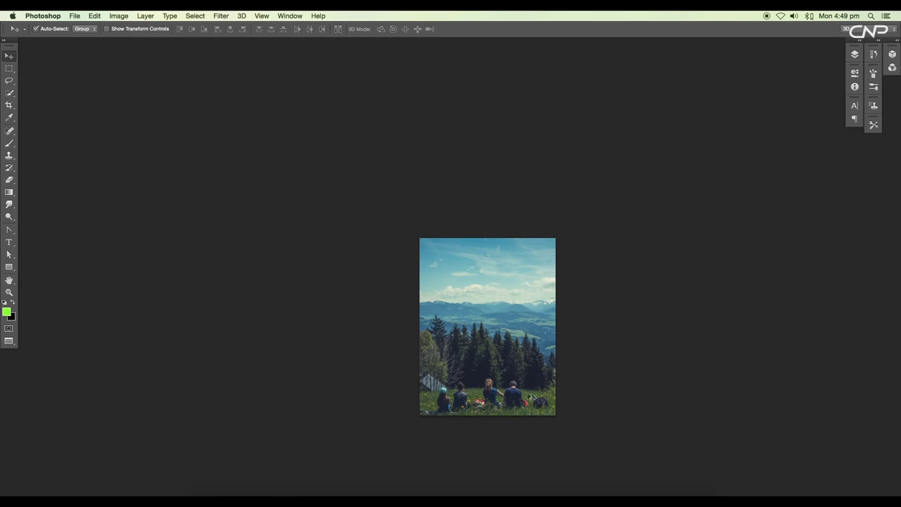
pyautogui.scroll(6, 545, 366)
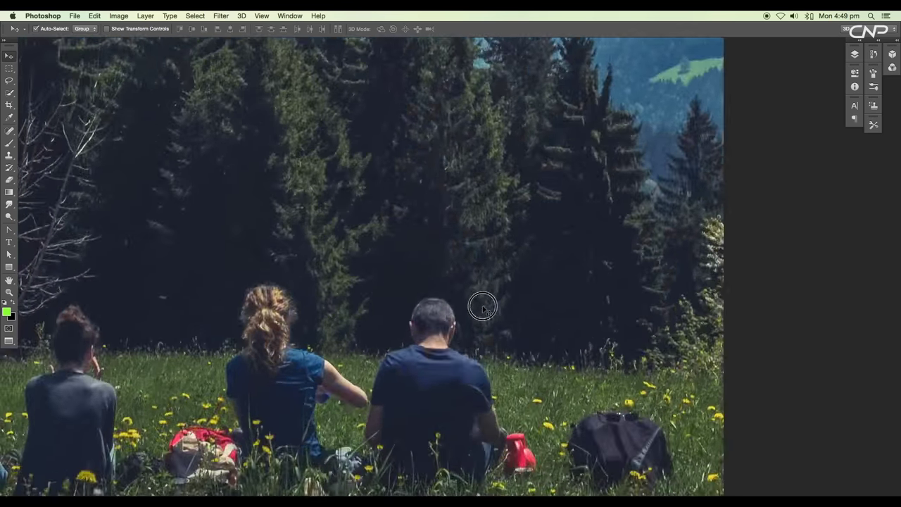
pyautogui.scroll(-4, 483, 305)
pyautogui.moveTo(468, 281); pyautogui.dragTo(459, 286)
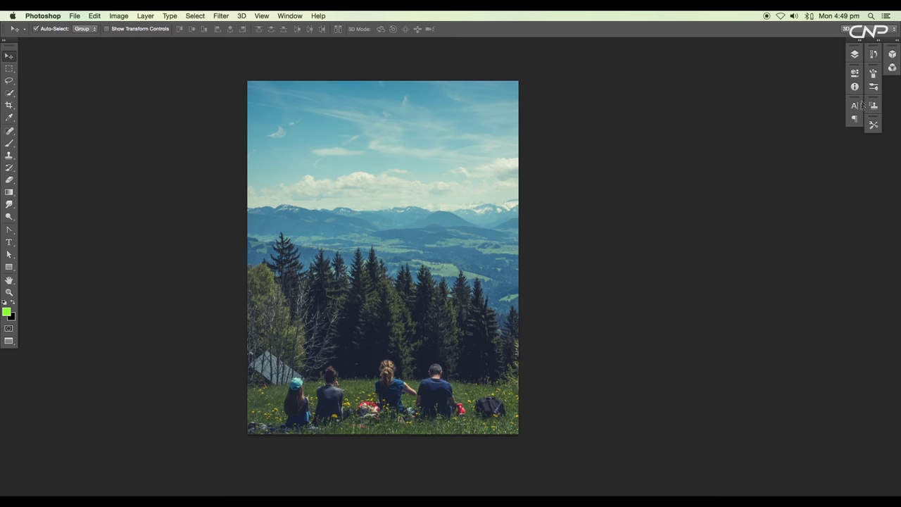
pyautogui.click(856, 55)
pyautogui.click(740, 102)
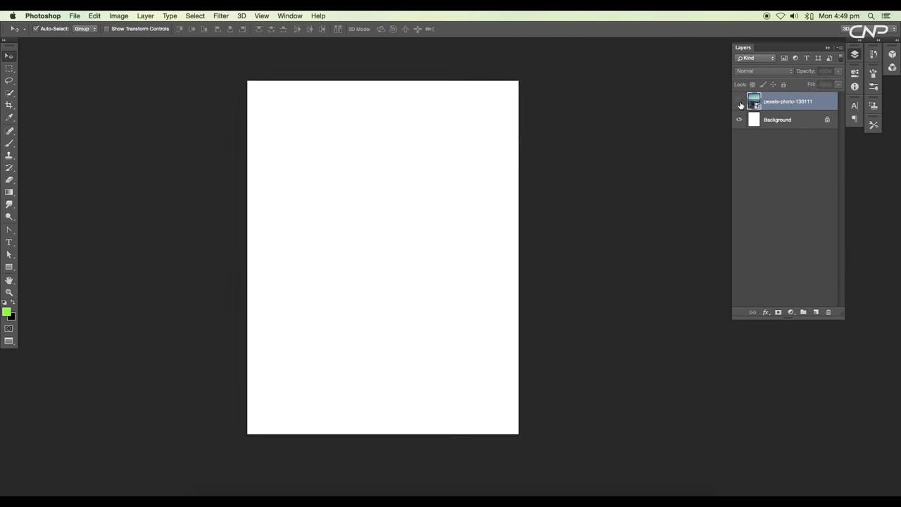
pyautogui.click(740, 103)
pyautogui.moveTo(807, 122); pyautogui.dragTo(829, 313)
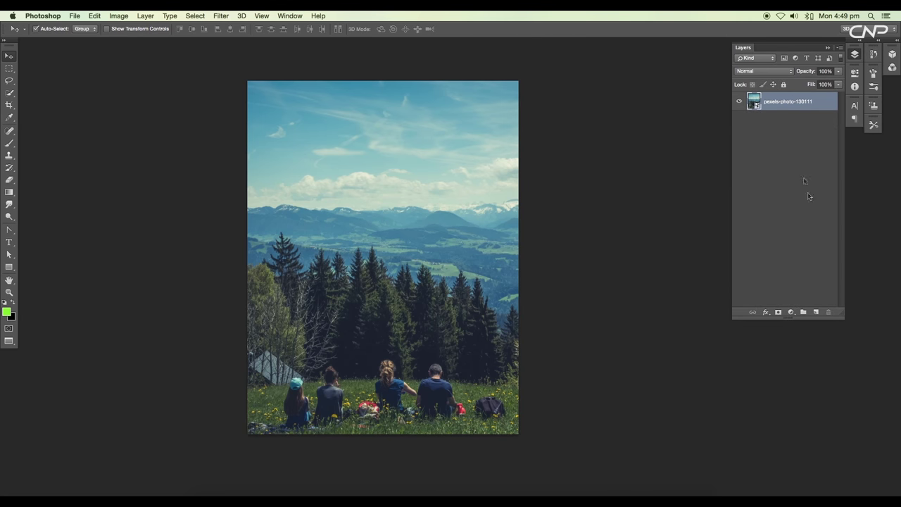
# - Add a gradient fill layer above the photo using the Red, Green preset, linear style at 90°
pyautogui.click(792, 313)
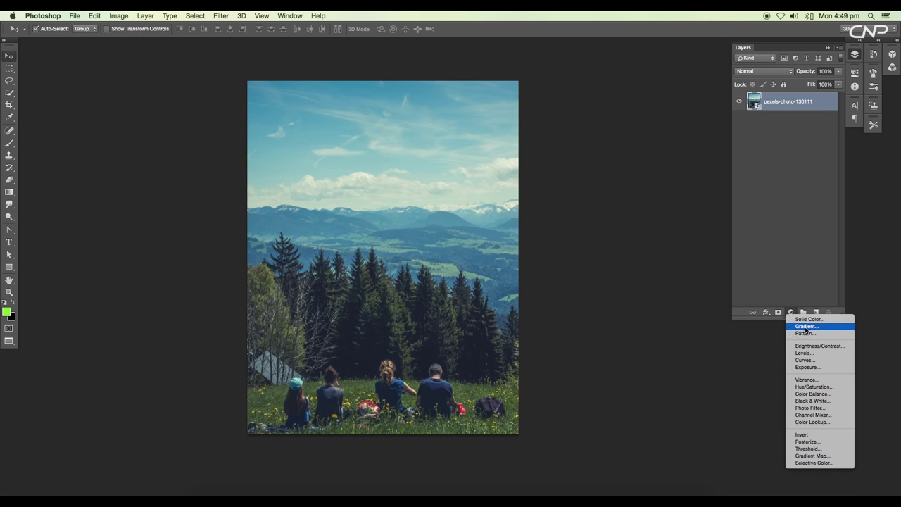
pyautogui.click(806, 327)
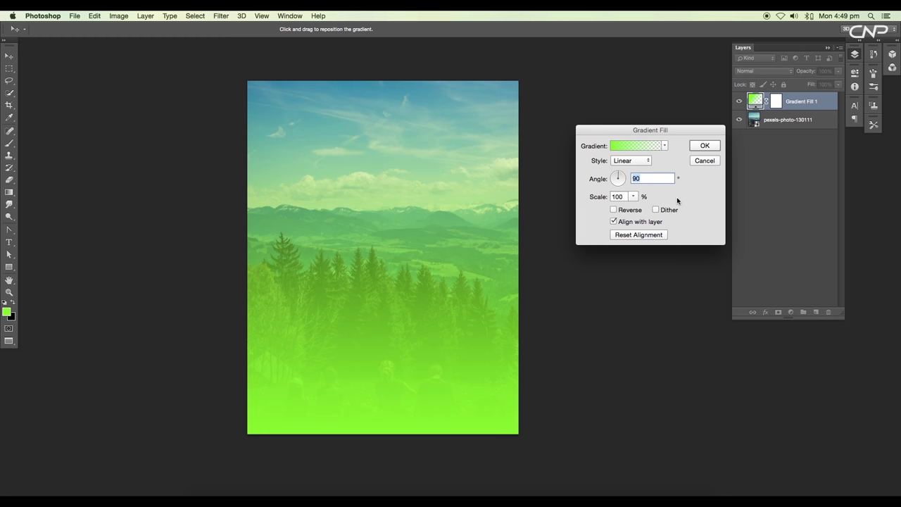
pyautogui.click(632, 148)
pyautogui.click(752, 138)
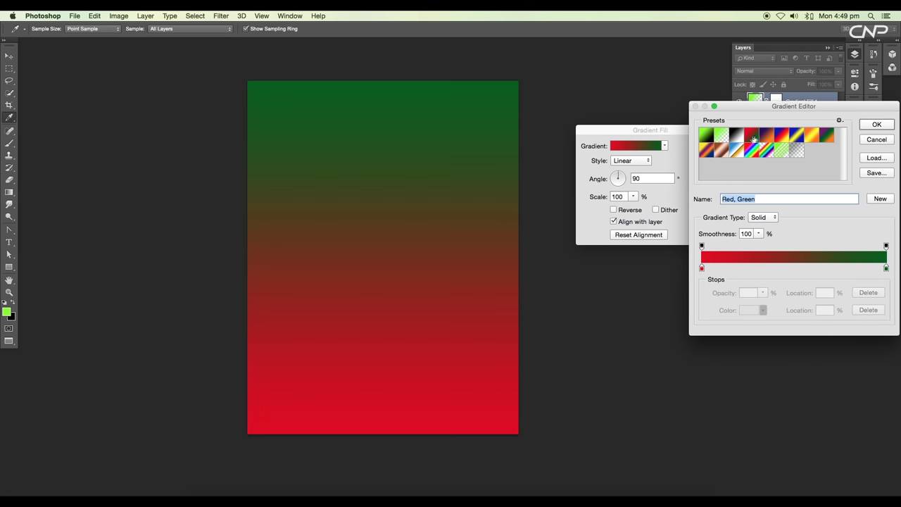
pyautogui.click(876, 124)
pyautogui.click(719, 145)
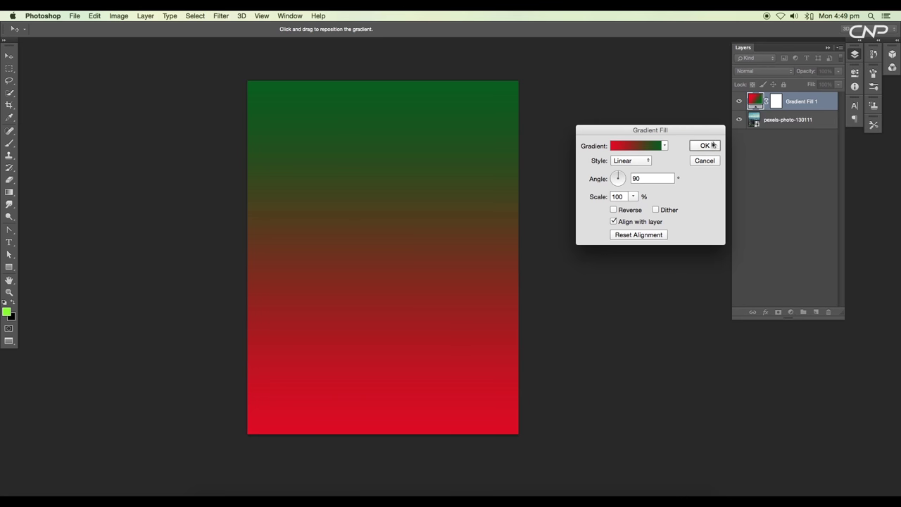
pyautogui.click(713, 145)
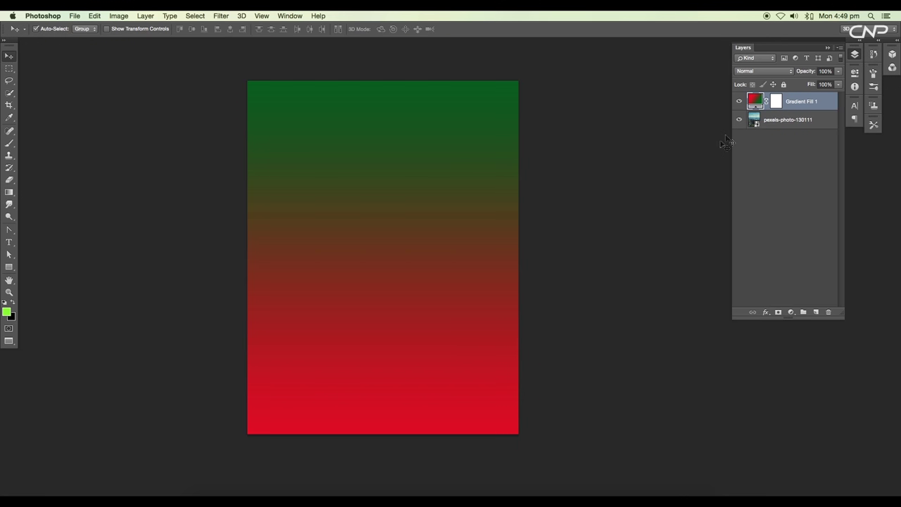
# - Try out blend modes such as Multiply, Darker Color, Lighter Color, Hard Light and Vivid Light on the gradient fill layer
pyautogui.click(763, 72)
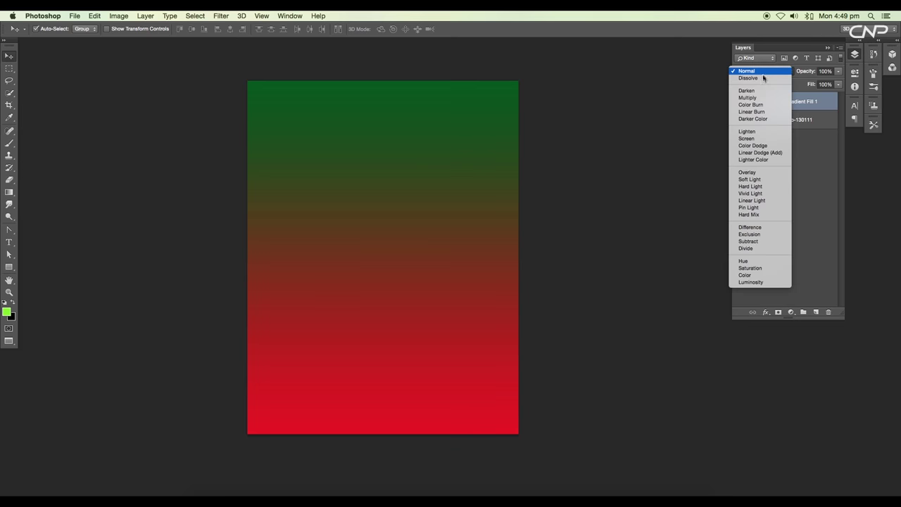
pyautogui.click(759, 97)
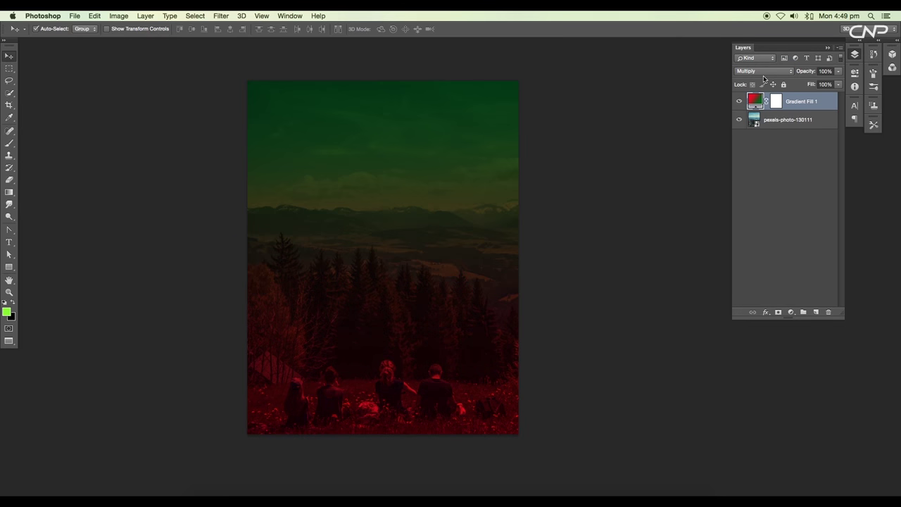
pyautogui.press('Down')
pyautogui.press('Down')
pyautogui.press('Down')
pyautogui.press('Down')
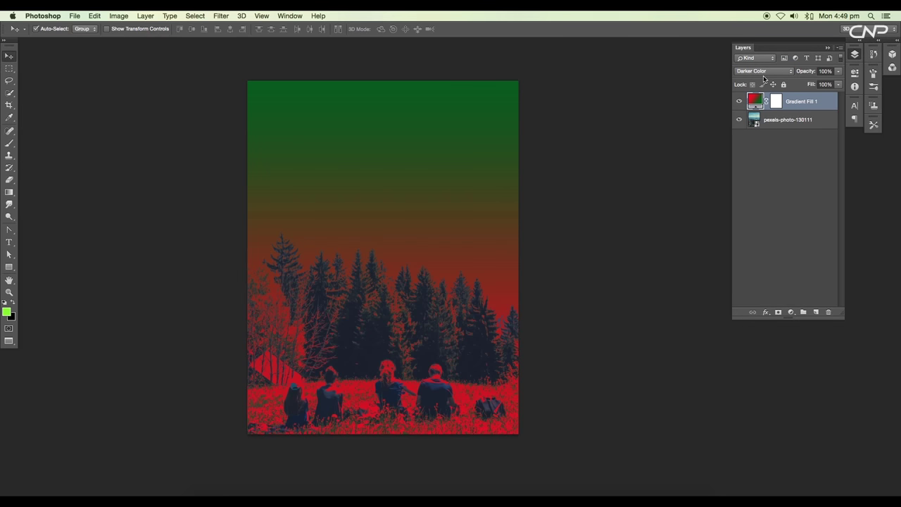
pyautogui.press('Down')
pyautogui.press('Down')
pyautogui.press('Down')
pyautogui.press('Down')
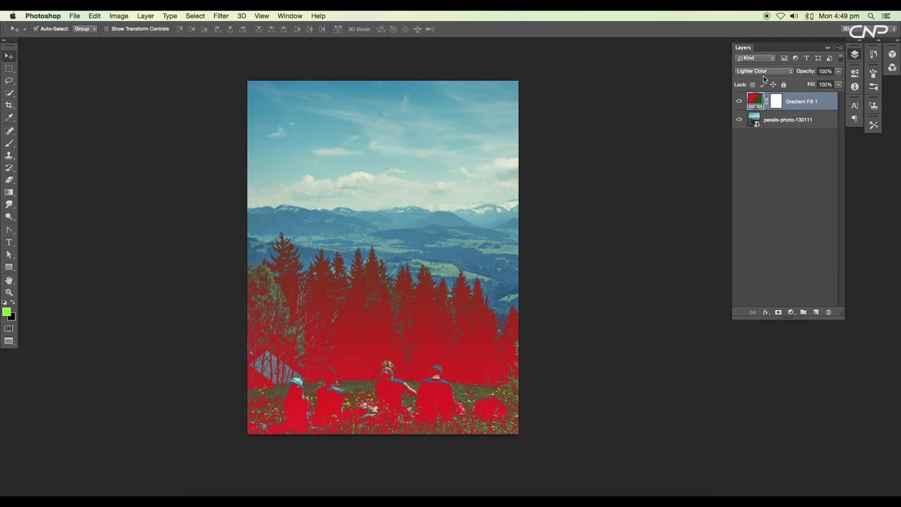
pyautogui.press('Down')
pyautogui.press('Down')
pyautogui.press('Down')
pyautogui.press('Down')
pyautogui.press('Down')
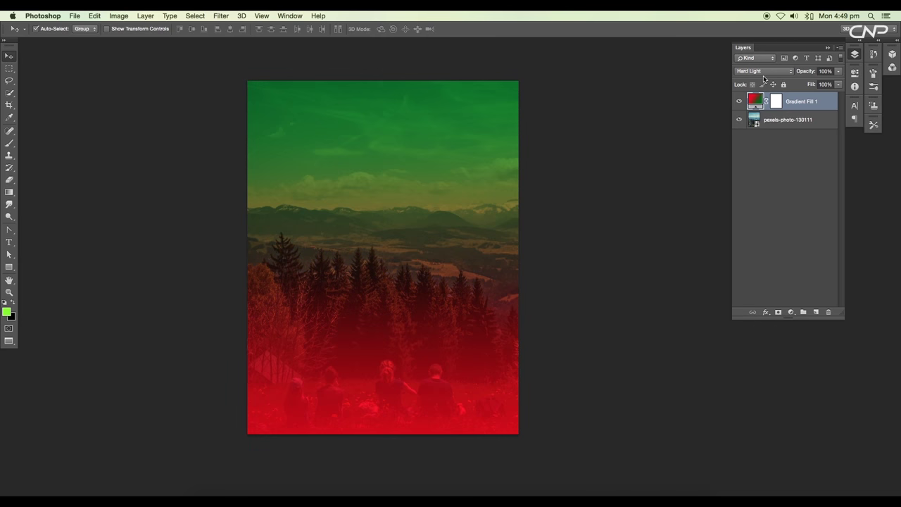
pyautogui.press('Down')
pyautogui.press('Down')
pyautogui.press('Down')
pyautogui.press('Down')
pyautogui.press('Down')
pyautogui.press('Down')
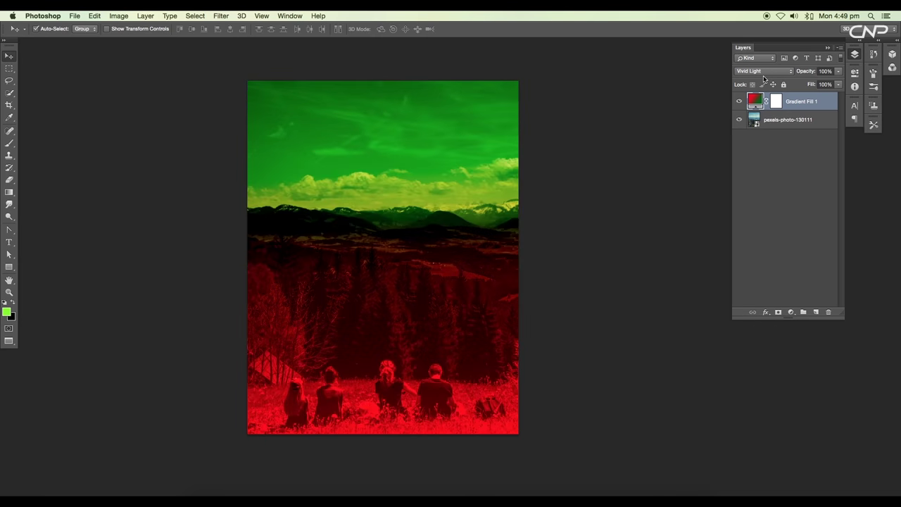
pyautogui.press('Down')
pyautogui.press('Down')
pyautogui.press('Down')
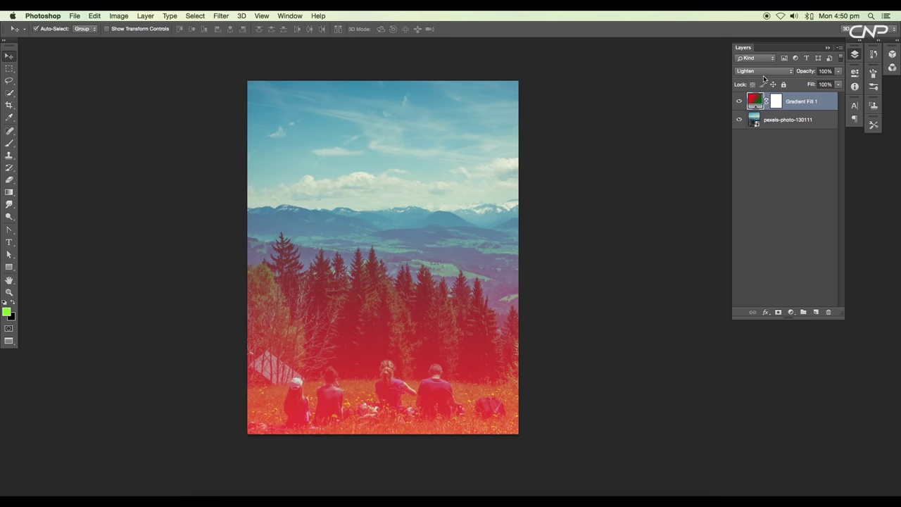
# - Set the gradient fill layer's blend mode to Screen
pyautogui.click(764, 73)
pyautogui.click(761, 80)
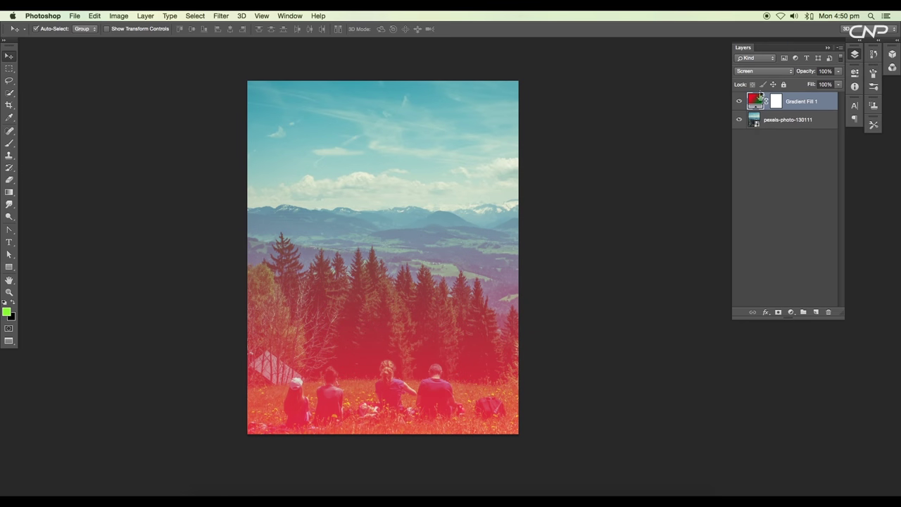
# - Edit the fill layer's gradient and change its red color stop at location 0% to dark brown #492603
pyautogui.doubleClick(756, 102)
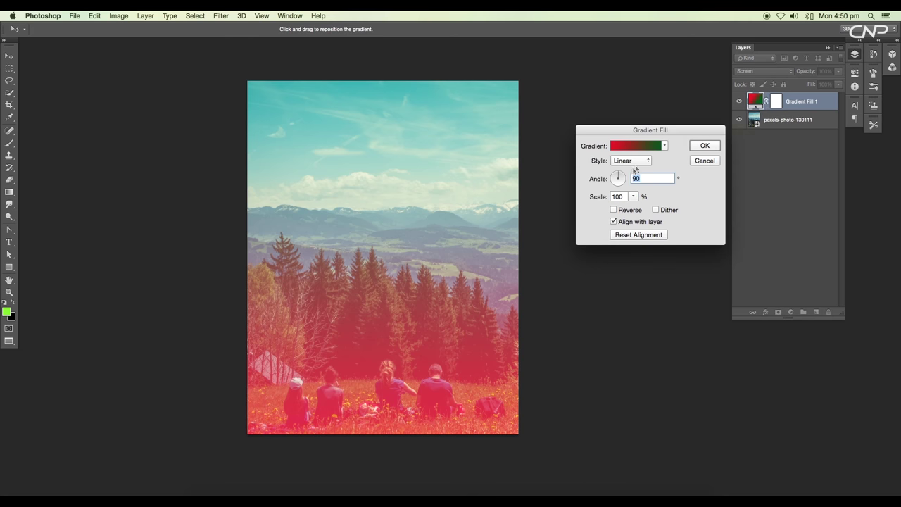
pyautogui.click(639, 150)
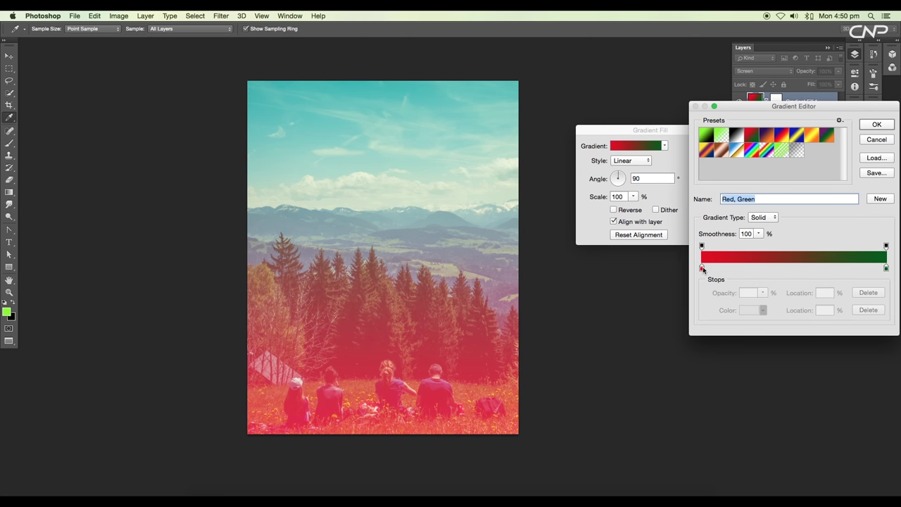
pyautogui.doubleClick(702, 267)
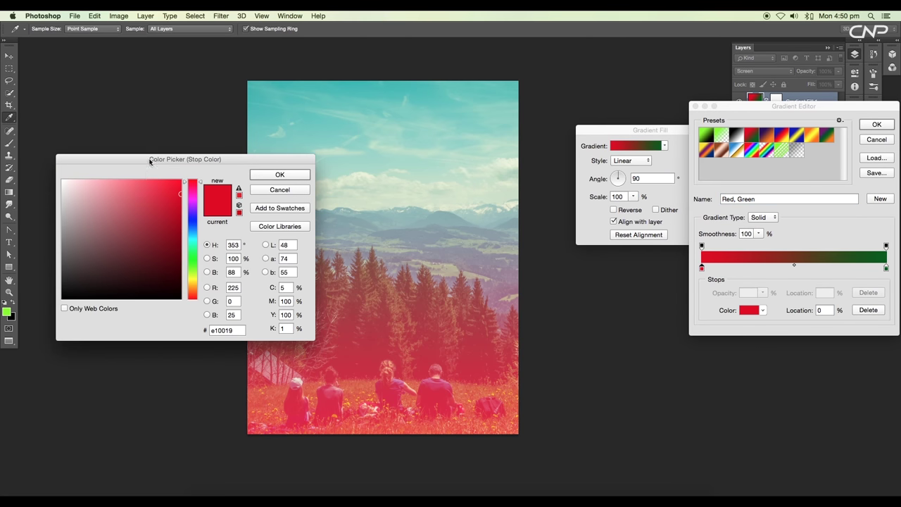
pyautogui.moveTo(150, 161); pyautogui.dragTo(100, 125)
pyautogui.click(125, 230)
pyautogui.click(231, 138)
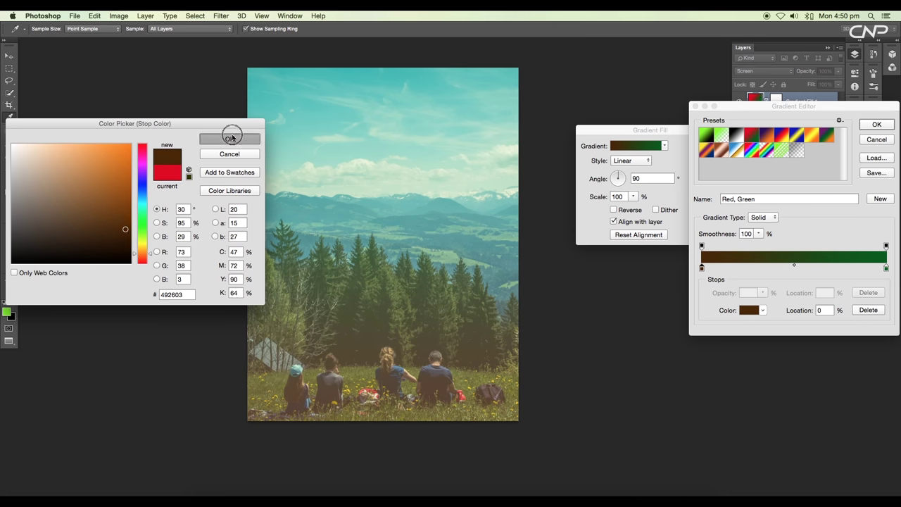
# - Change the gradient's green color stop at location 100% to blue #0f14d3 and accept the edited gradient
pyautogui.doubleClick(886, 268)
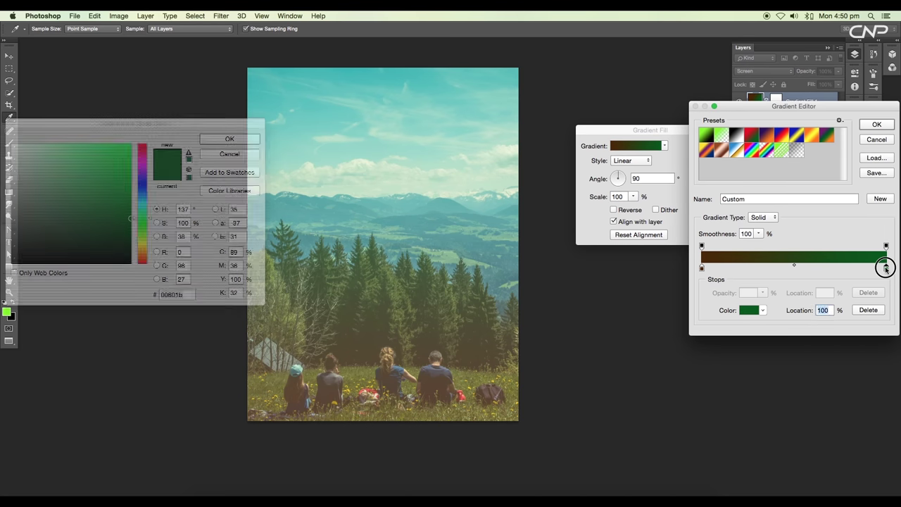
pyautogui.moveTo(143, 220); pyautogui.dragTo(143, 185)
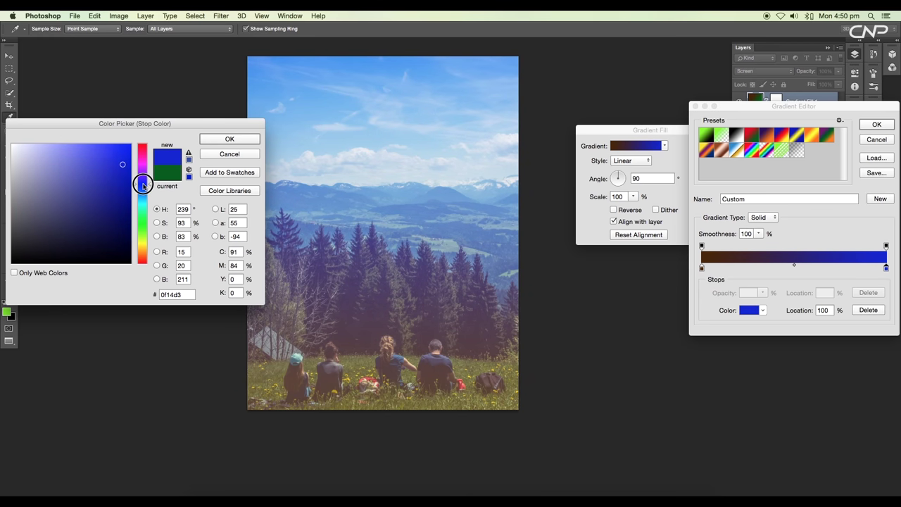
pyautogui.click(230, 139)
pyautogui.click(877, 124)
# - Set the gradient fill's angle to 100.3° and apply the fill settings
pyautogui.click(620, 176)
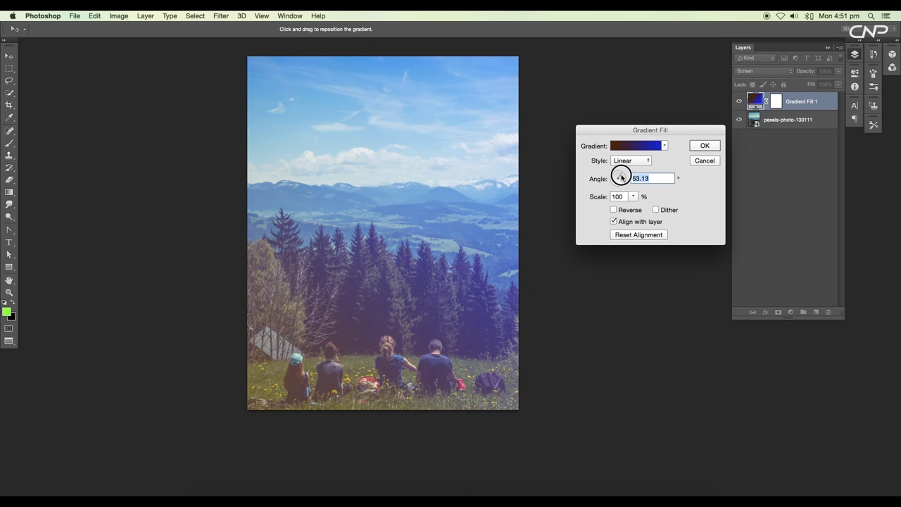
pyautogui.moveTo(621, 177)
pyautogui.mouseDown()
pyautogui.moveTo(610, 179)
pyautogui.moveTo(618, 185)
pyautogui.moveTo(618, 177)
pyautogui.mouseUp()
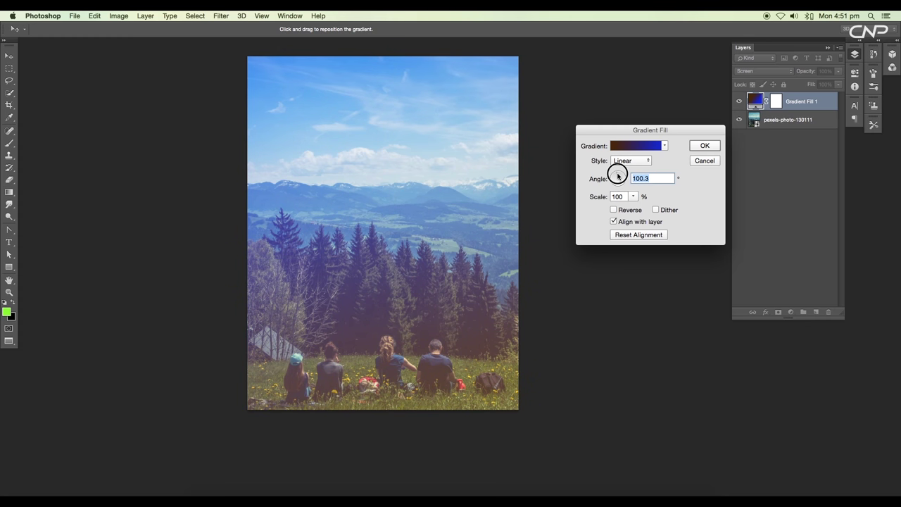
pyautogui.click(703, 146)
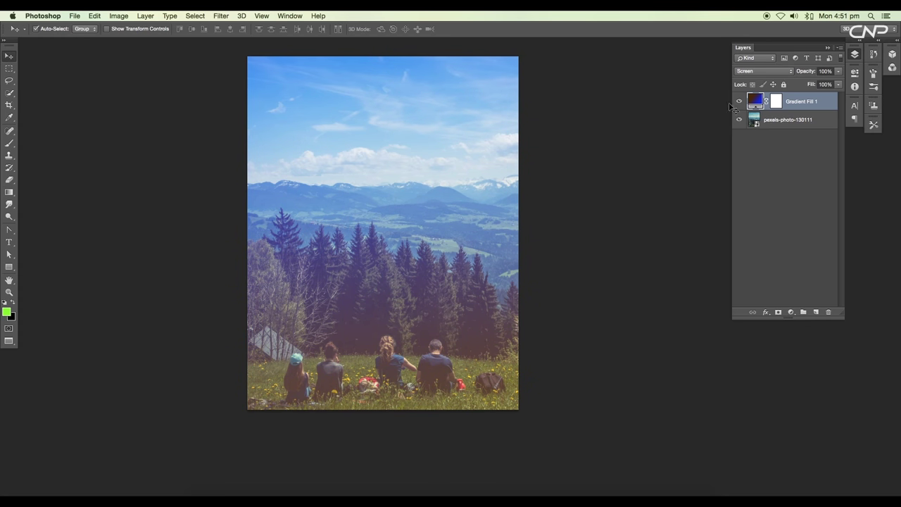
# - Add a Brightness/Contrast adjustment layer directly above the landscape photo layer and raise its contrast slightly
pyautogui.click(738, 102)
pyautogui.click(738, 103)
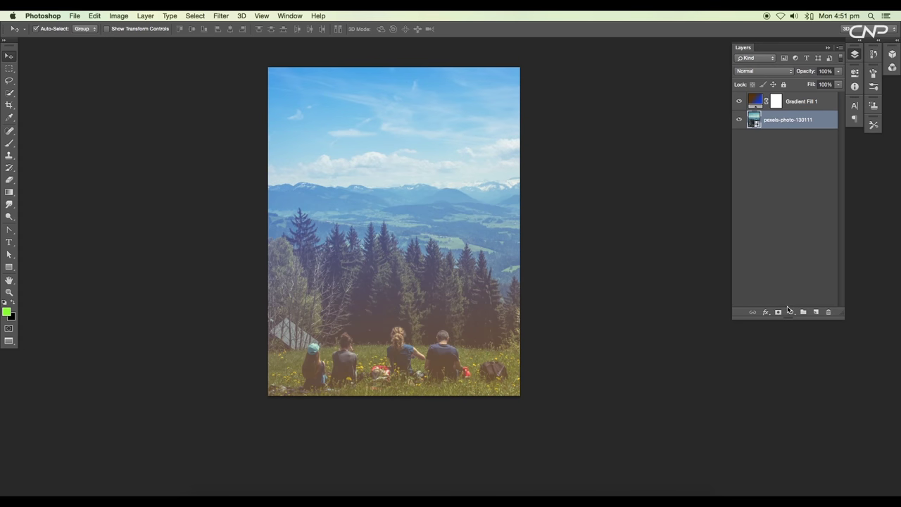
pyautogui.click(792, 312)
pyautogui.click(801, 345)
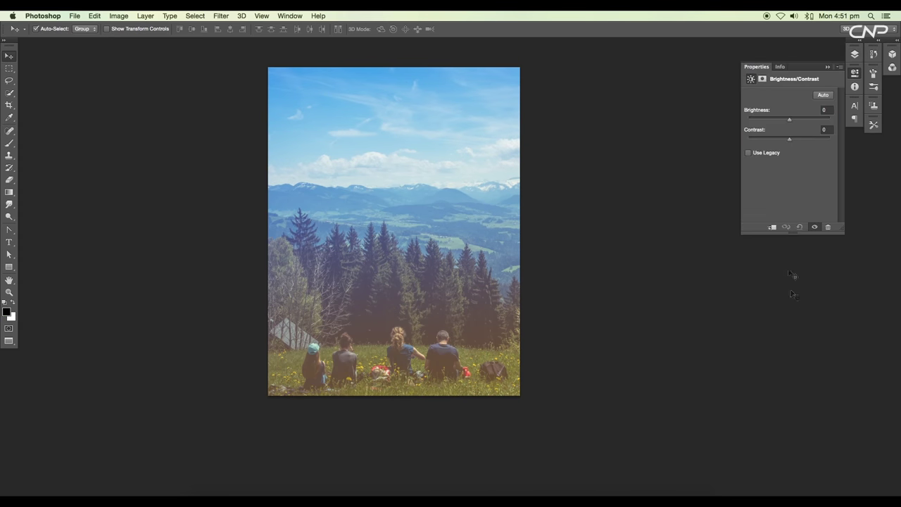
pyautogui.moveTo(791, 143); pyautogui.dragTo(795, 143)
pyautogui.click(827, 68)
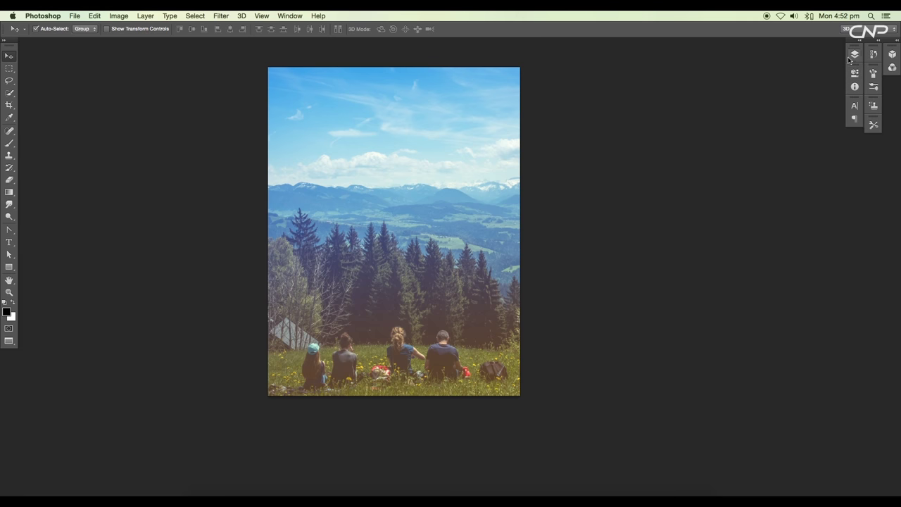
# - Draw a vertical black-to-transparent linear gradient on the Brightness/Contrast layer's mask, from the sky down to the people
pyautogui.click(855, 56)
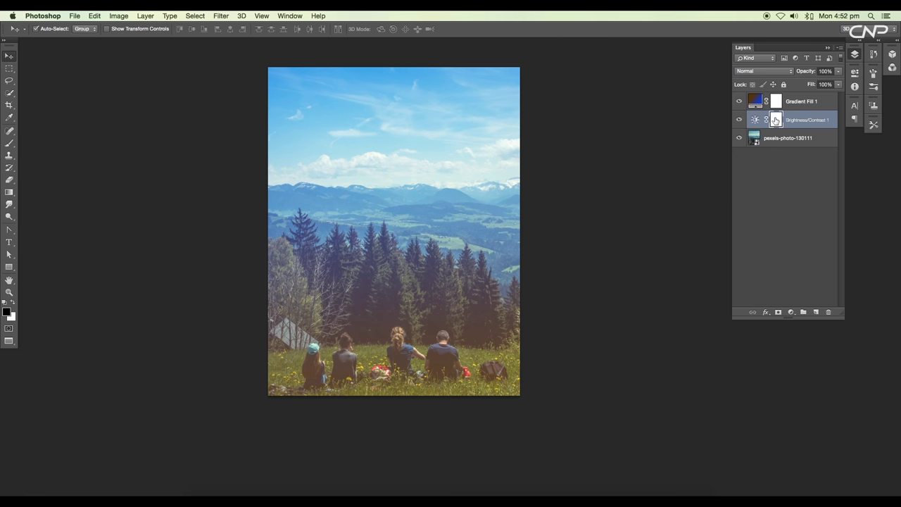
pyautogui.click(8, 193)
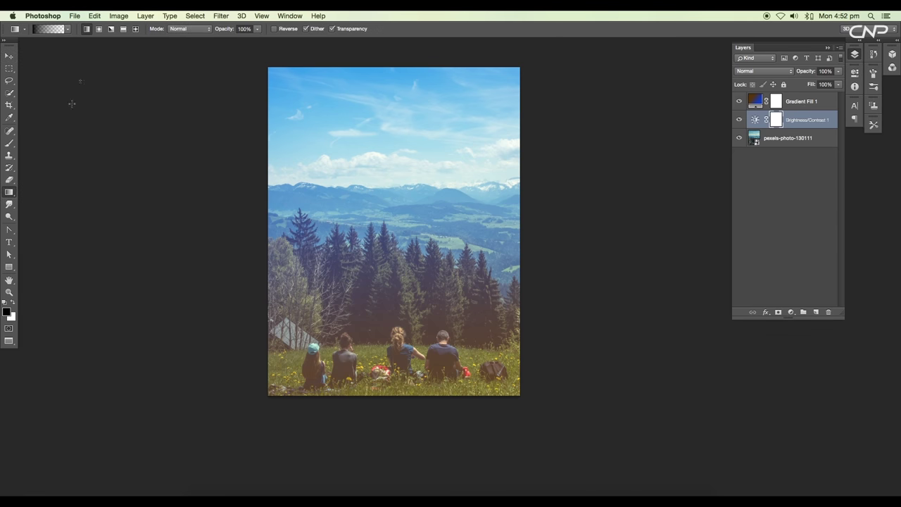
pyautogui.click(60, 33)
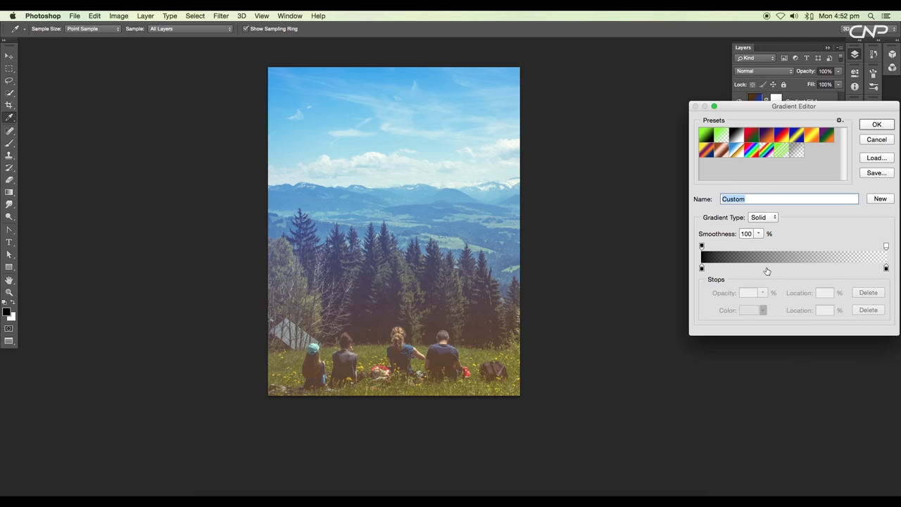
pyautogui.click(876, 127)
pyautogui.press('g')
pyautogui.moveTo(393, 88); pyautogui.dragTo(398, 324)
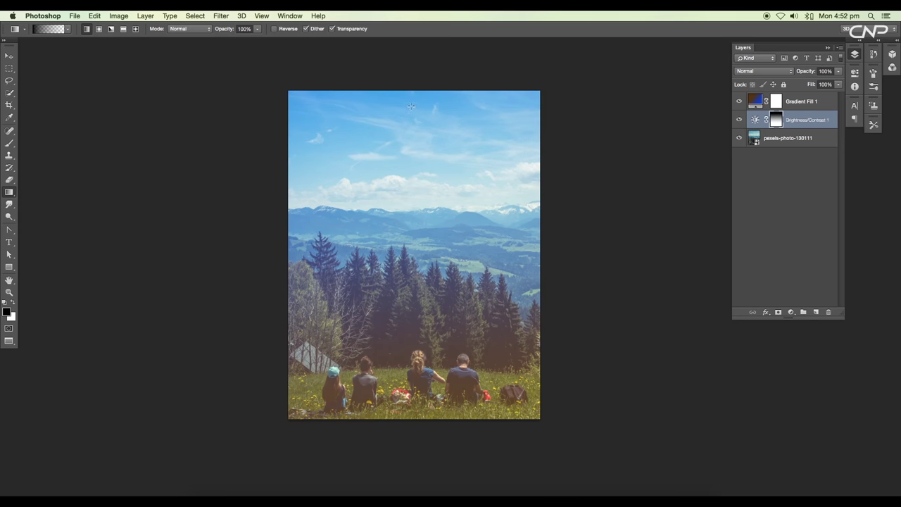
pyautogui.moveTo(412, 104); pyautogui.dragTo(413, 350)
# - Compare the photo with and without the masked Brightness/Contrast adjustment and examine the whole cover
pyautogui.click(739, 120)
pyautogui.click(740, 120)
pyautogui.click(739, 120)
pyautogui.click(740, 120)
pyautogui.click(9, 56)
pyautogui.scroll(-3, 389, 199)
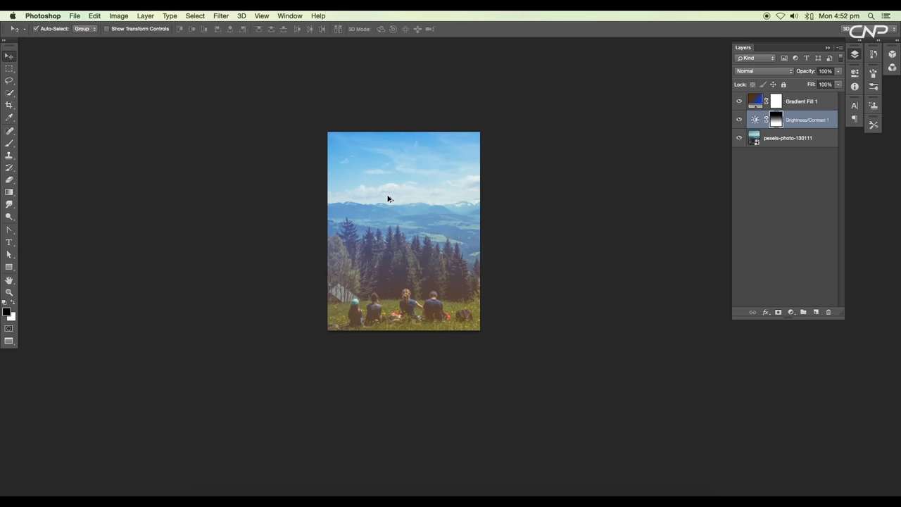
pyautogui.scroll(4, 389, 198)
pyautogui.moveTo(480, 163); pyautogui.dragTo(467, 162)
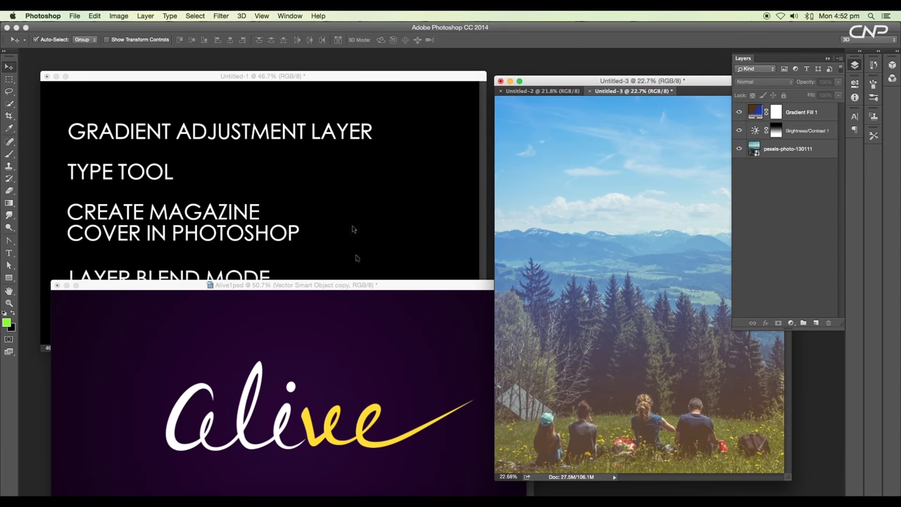
# - Copy the "Alive" lettering layer from the Alive1psd document onto the magazine cover document
pyautogui.click(372, 335)
pyautogui.moveTo(381, 284); pyautogui.dragTo(346, 172)
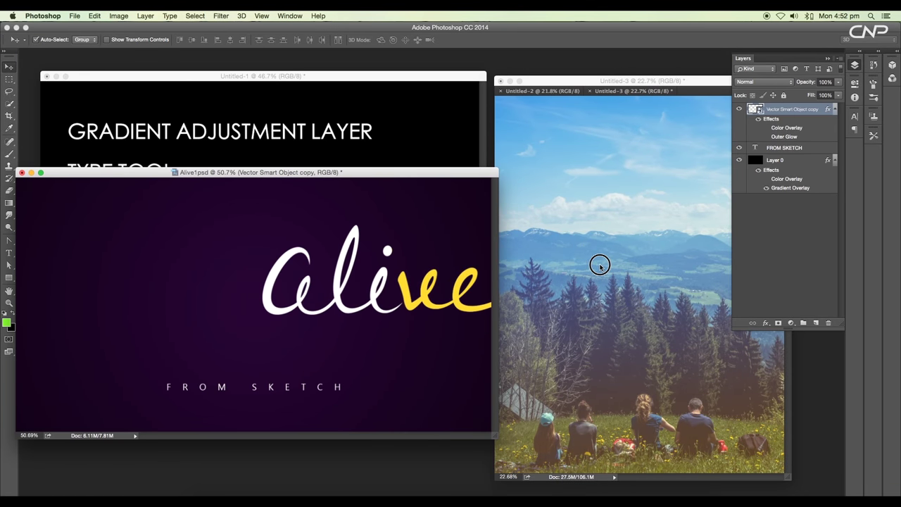
pyautogui.moveTo(600, 265); pyautogui.dragTo(632, 237)
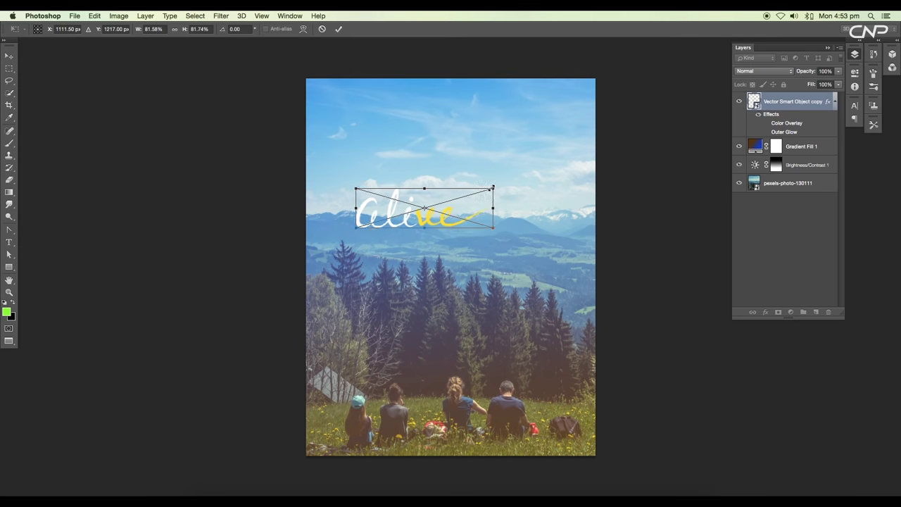
# - Scale the "Alive" lettering to about 209% and position it across the sky at the top of the cover
pyautogui.moveTo(493, 188); pyautogui.dragTo(598, 132)
pyautogui.moveTo(443, 247); pyautogui.dragTo(514, 162)
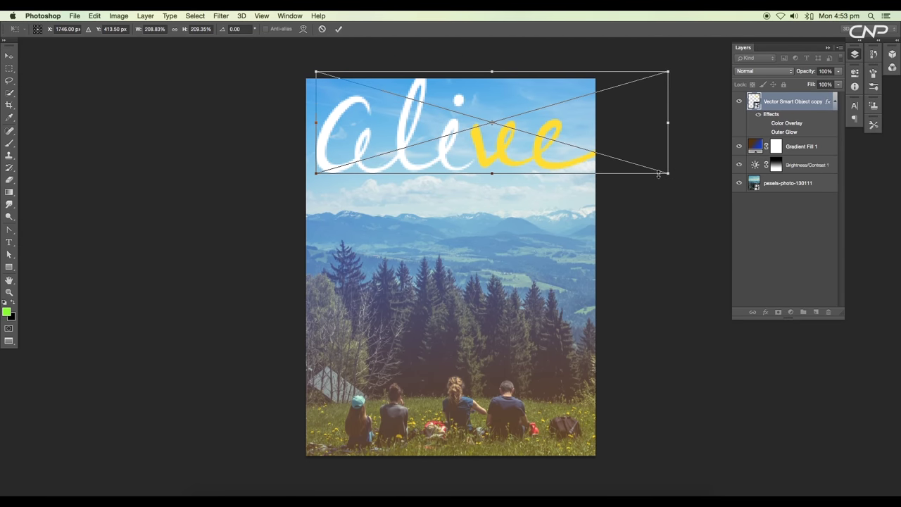
pyautogui.press('Return')
pyautogui.moveTo(518, 173)
pyautogui.mouseDown()
pyautogui.moveTo(516, 167)
pyautogui.moveTo(518, 180)
pyautogui.mouseUp()
# - Turn on the lettering's Color Overlay in white #ffffff with Normal blending at 100% opacity and apply the style
pyautogui.doubleClick(783, 123)
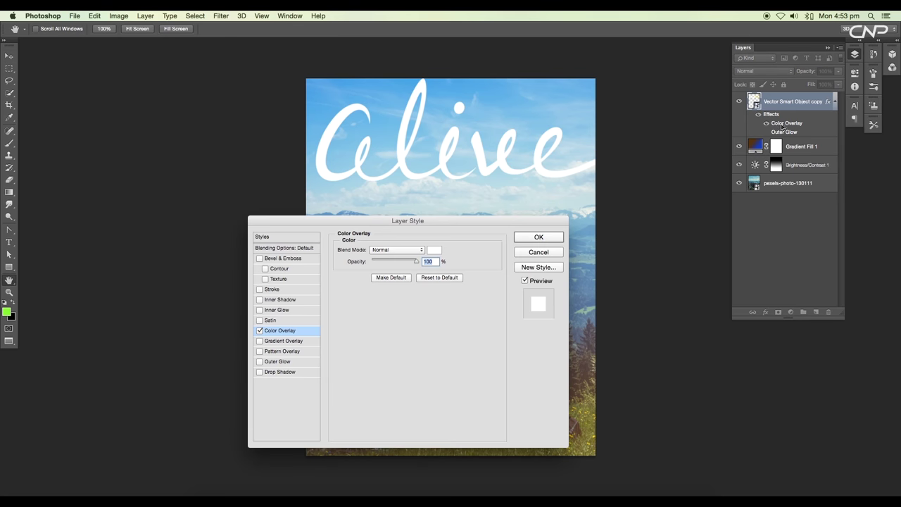
pyautogui.click(432, 251)
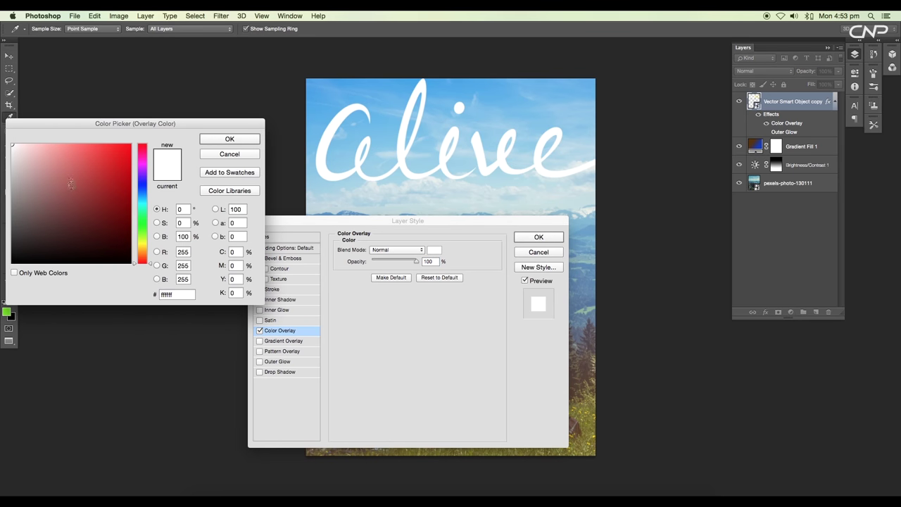
pyautogui.click(216, 140)
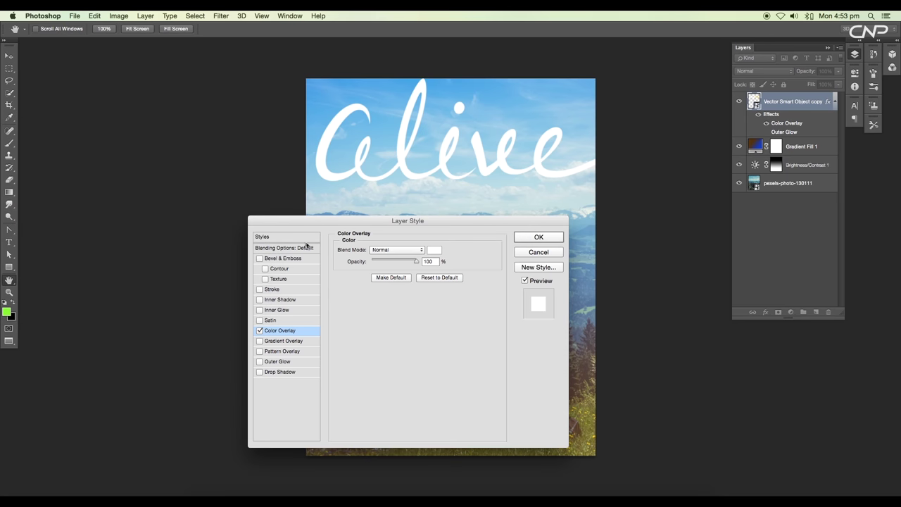
pyautogui.click(260, 331)
pyautogui.click(260, 331)
pyautogui.click(538, 237)
# - Duplicate the "Alive" lettering layer and change the lower copy's Color Overlay to a near-black color
pyautogui.press('super+minus')
pyautogui.moveTo(795, 102); pyautogui.dragTo(816, 312)
pyautogui.doubleClick(786, 168)
pyautogui.click(433, 250)
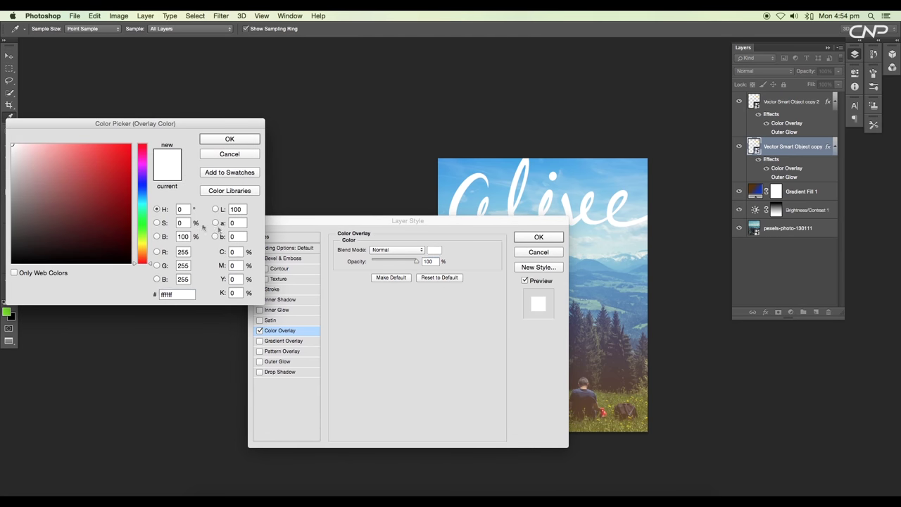
pyautogui.click(125, 243)
pyautogui.click(229, 140)
pyautogui.click(532, 240)
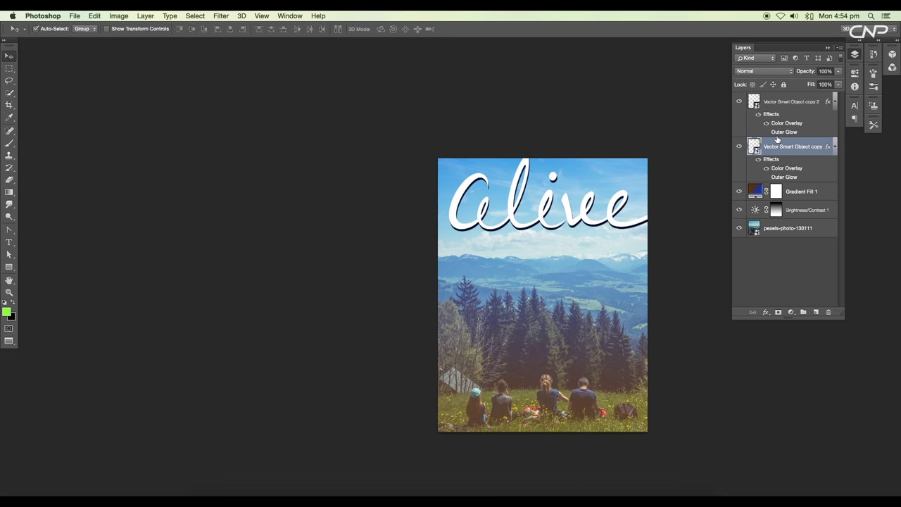
# - Scale the dark lower copy of the lettering down slightly to about 205%
pyautogui.hotkey('ctrl', 't')
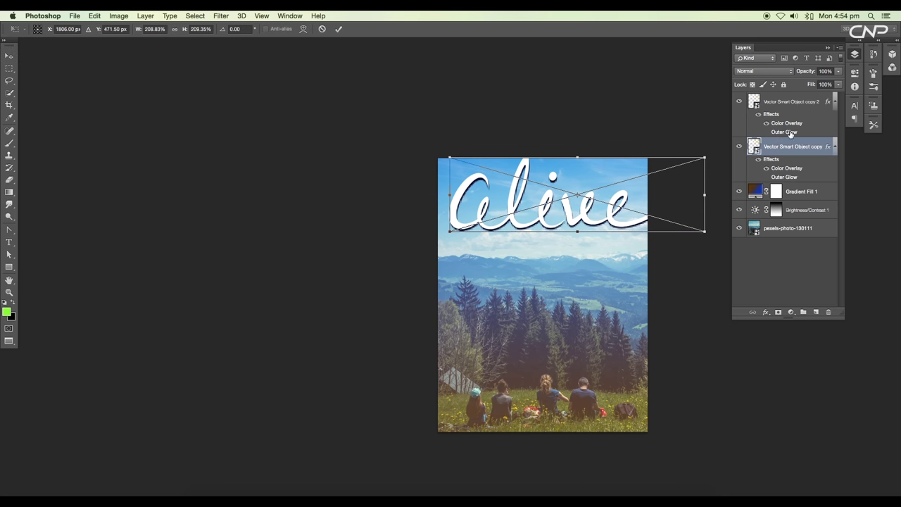
pyautogui.moveTo(707, 159); pyautogui.dragTo(697, 158)
pyautogui.press('Return')
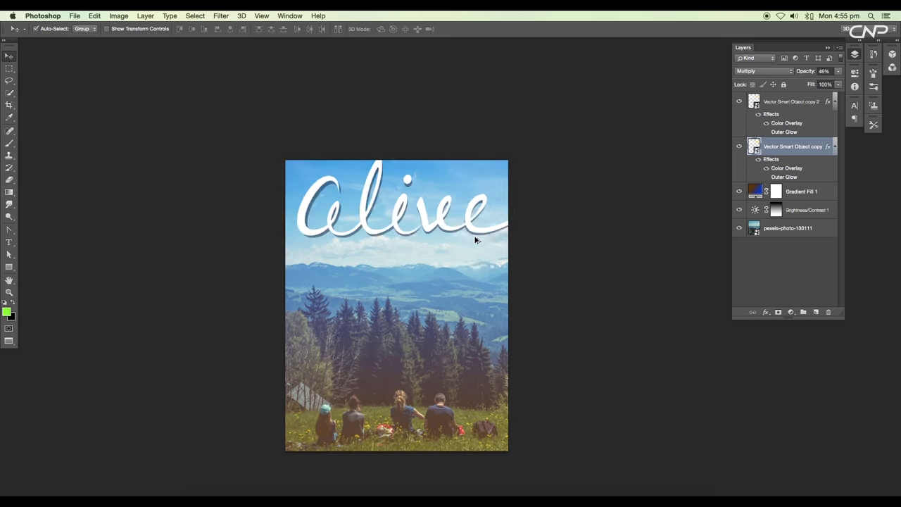
# - Warp the dark lettering copy slightly around the letters "a" and "l" to loosen its shadow shape
pyautogui.scroll(2, 475, 240)
pyautogui.press('super+t')
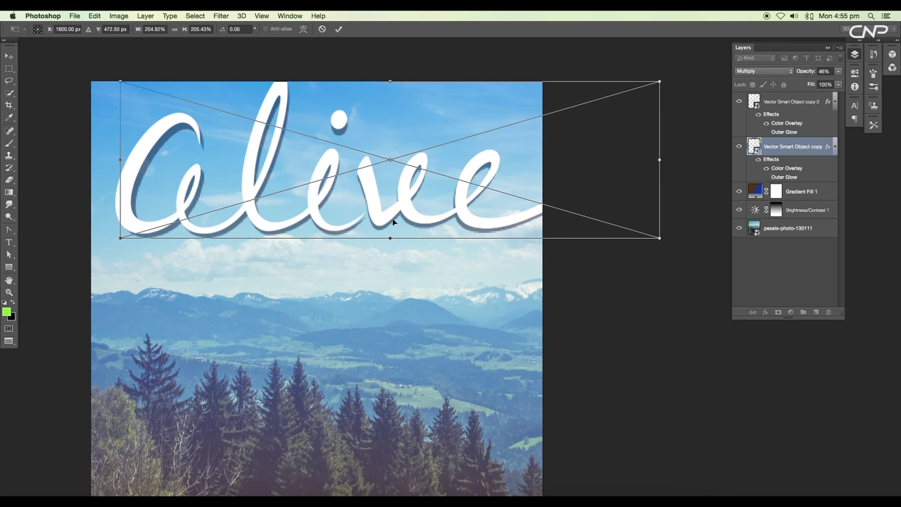
pyautogui.rightClick(393, 222)
pyautogui.click(396, 269)
pyautogui.moveTo(365, 194); pyautogui.dragTo(439, 232)
pyautogui.moveTo(301, 177); pyautogui.dragTo(299, 176)
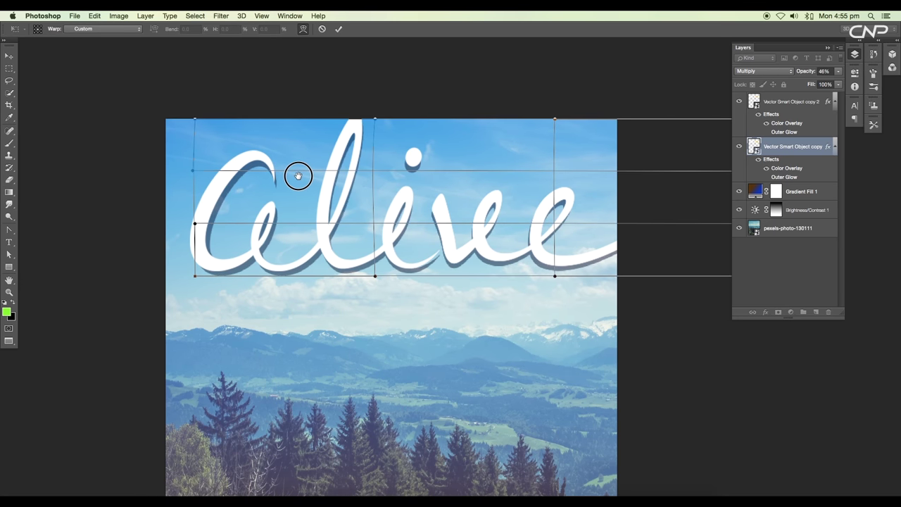
pyautogui.press('Escape')
# - Warp the shadow copy again, nudging its lower edge and middle slightly left, and apply the transformation
pyautogui.press('super+t')
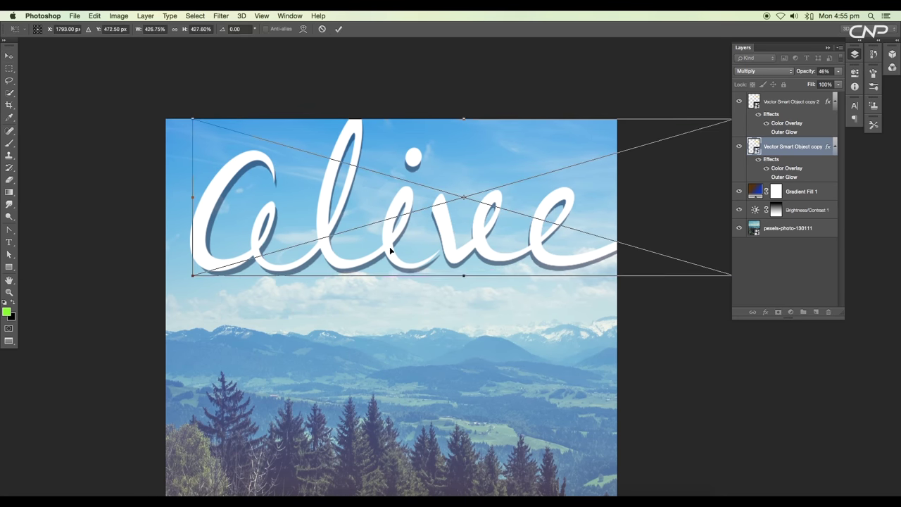
pyautogui.rightClick(389, 247)
pyautogui.click(421, 294)
pyautogui.moveTo(408, 274); pyautogui.dragTo(405, 274)
pyautogui.moveTo(447, 221); pyautogui.dragTo(445, 222)
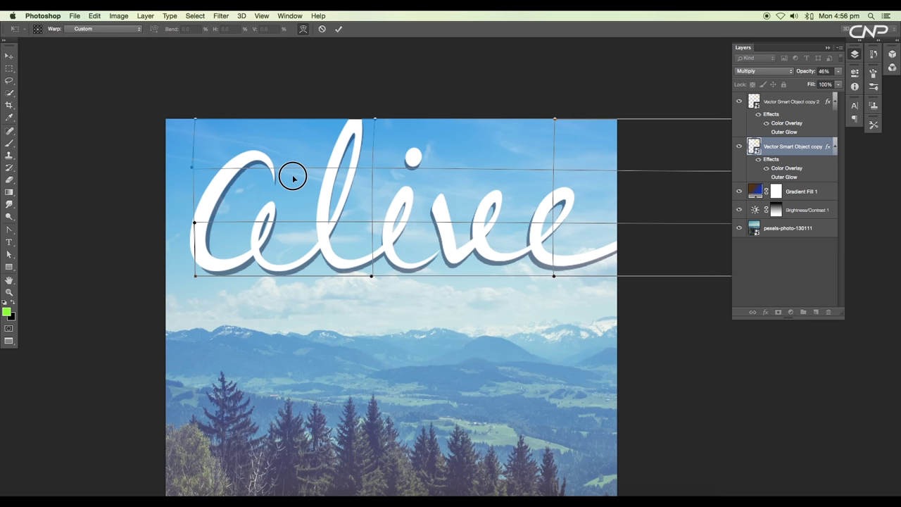
pyautogui.press('Return')
# - Raise the opacity of the Multiply-blended shadow copy slightly and deselect the layer
pyautogui.scroll(-3, 539, 246)
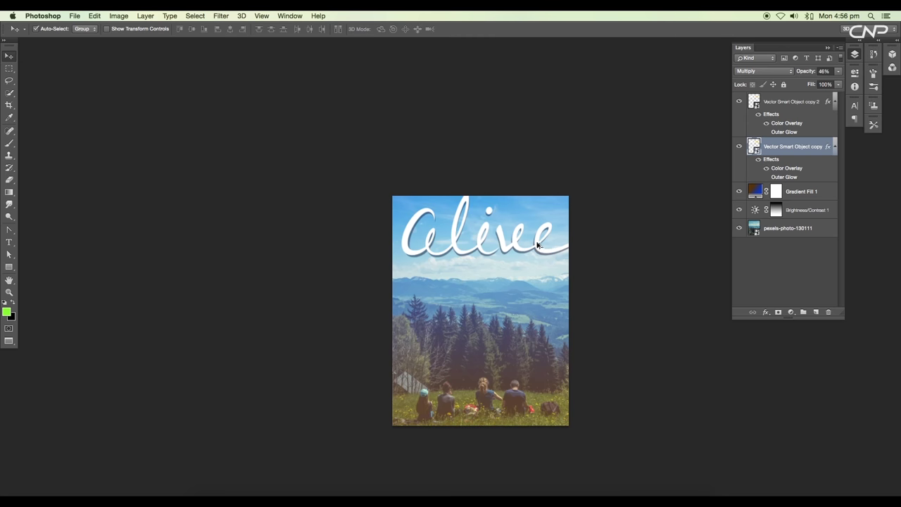
pyautogui.scroll(3, 541, 248)
pyautogui.click(838, 71)
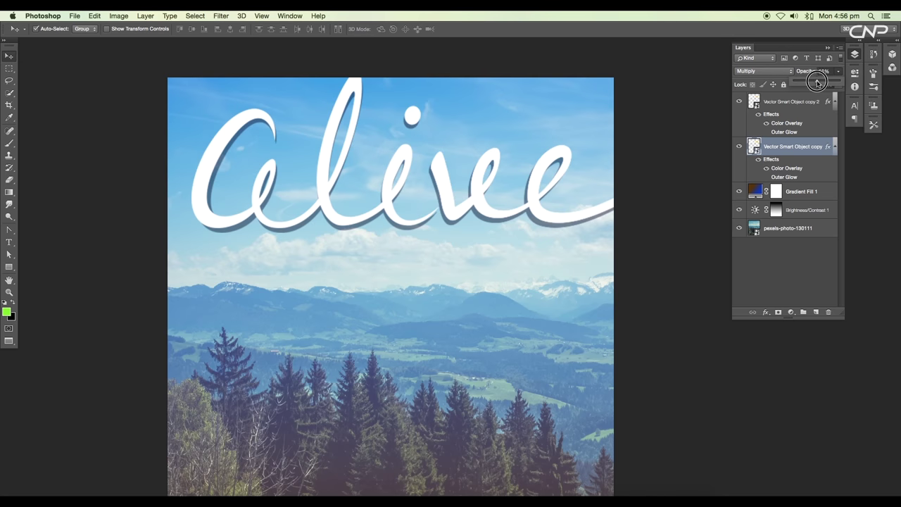
pyautogui.moveTo(817, 83); pyautogui.dragTo(819, 84)
pyautogui.scroll(-2, 519, 261)
pyautogui.click(563, 319)
# - Copy the four white headline text layers from the Untitled-1 document onto the cover below the "Alive" lettering
pyautogui.scroll(3, 561, 319)
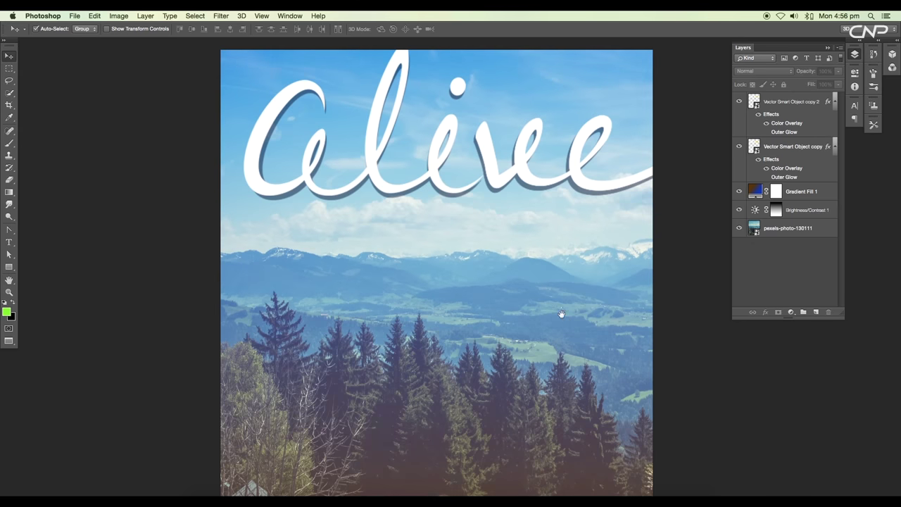
pyautogui.moveTo(561, 314); pyautogui.dragTo(547, 172)
pyautogui.scroll(-2, 511, 298)
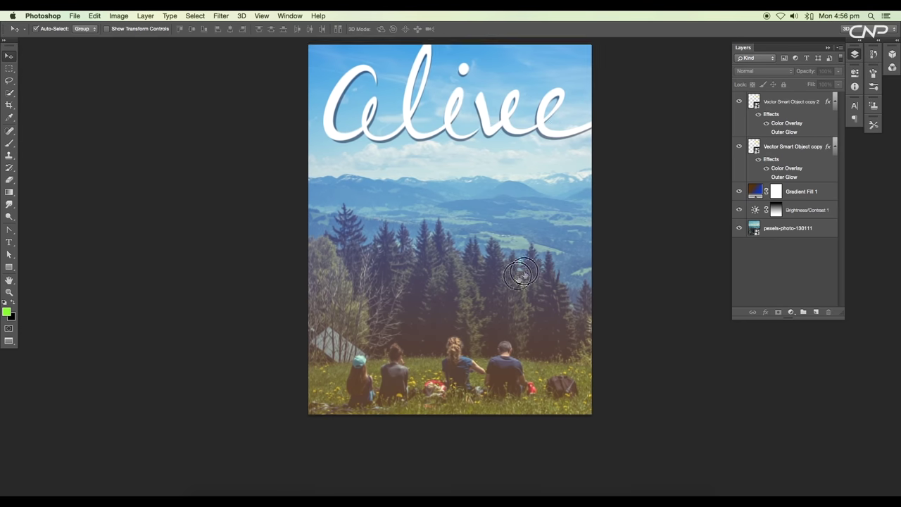
pyautogui.hscroll(2, 507, 296)
pyautogui.scroll(2, 501, 295)
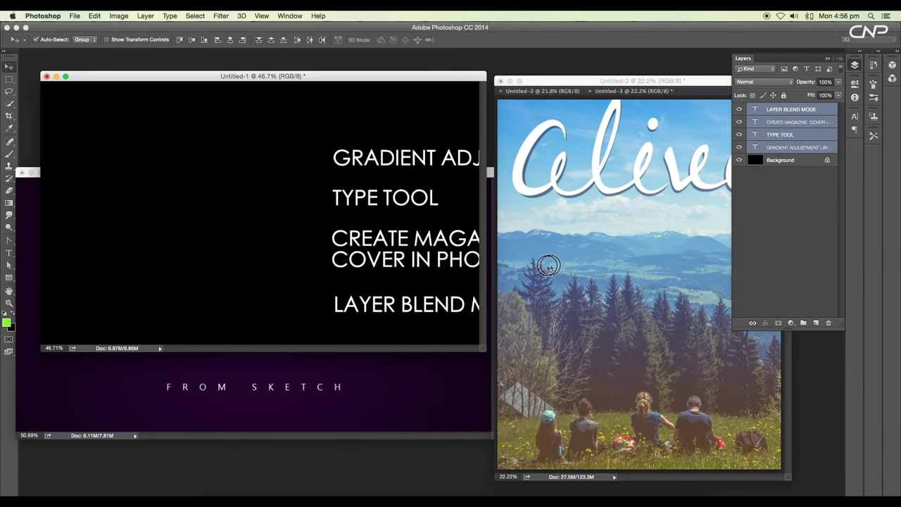
pyautogui.moveTo(543, 263); pyautogui.dragTo(554, 267)
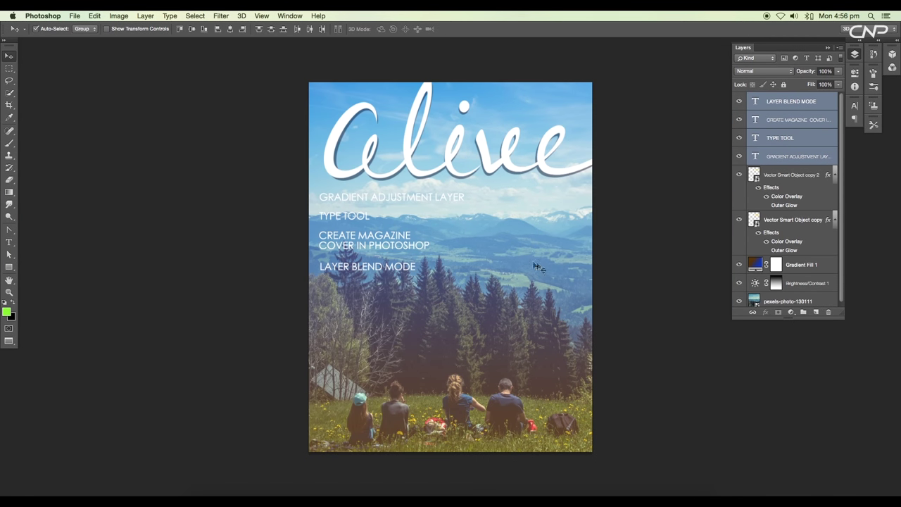
# - Move the "GRADIENT ADJUSTMENT LAYER" and "TYPE TOOL" lines under the lettering's right half, lining up their right ends
pyautogui.moveTo(448, 236); pyautogui.dragTo(357, 216)
pyautogui.moveTo(333, 182); pyautogui.dragTo(428, 178)
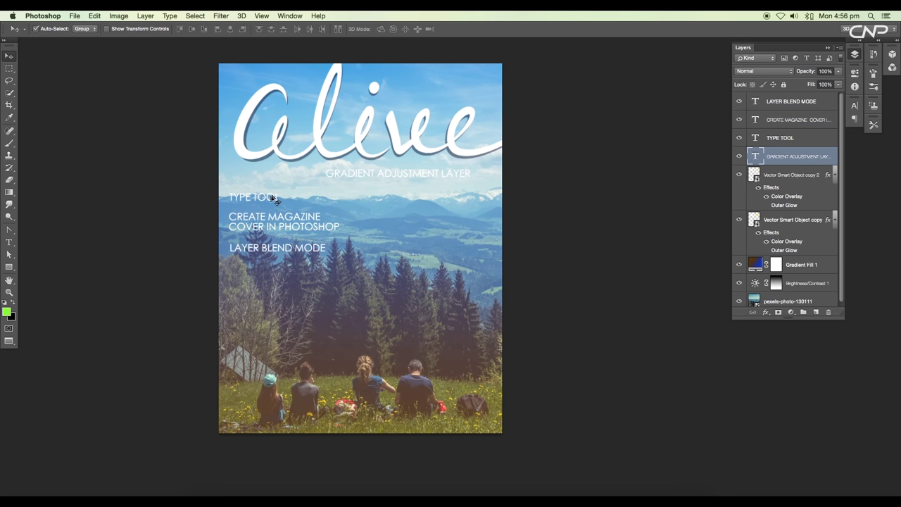
pyautogui.moveTo(273, 203); pyautogui.dragTo(452, 193)
pyautogui.scroll(3, 453, 194)
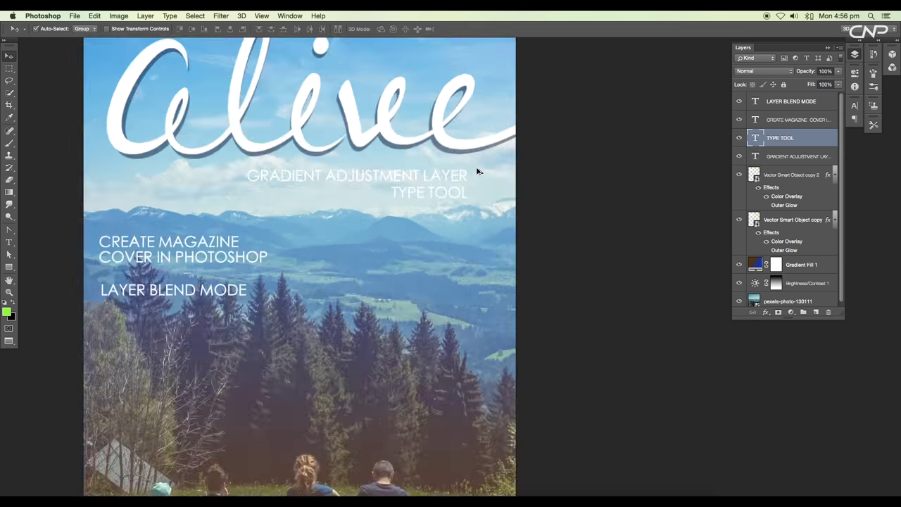
pyautogui.moveTo(455, 185); pyautogui.dragTo(465, 221)
# - Select the "TYPE TOOL" and "GRADIENT ADJUSTMENT LAYER" text layers and change their font to BrowalliaUPC Bold
pyautogui.click(458, 220)
pyautogui.keyDown('shift'); pyautogui.click(465, 192); pyautogui.keyUp('shift')
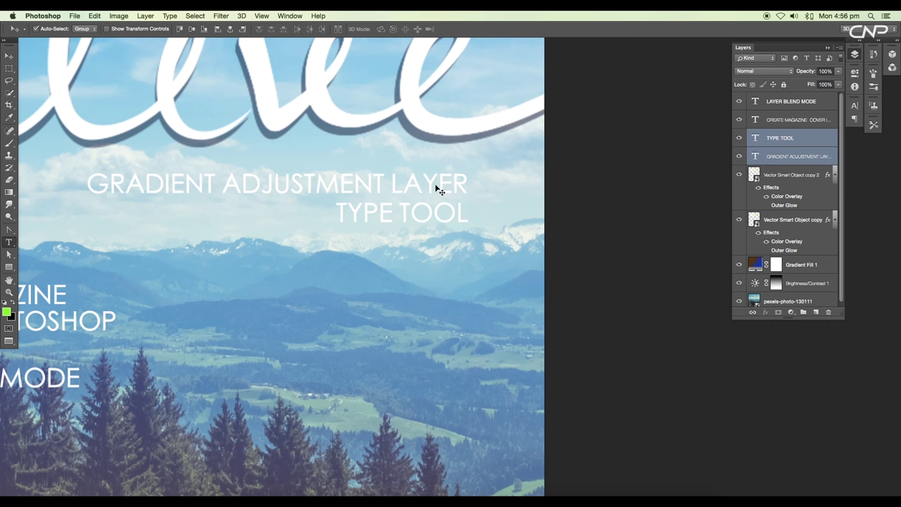
pyautogui.press('t')
pyautogui.click(105, 31)
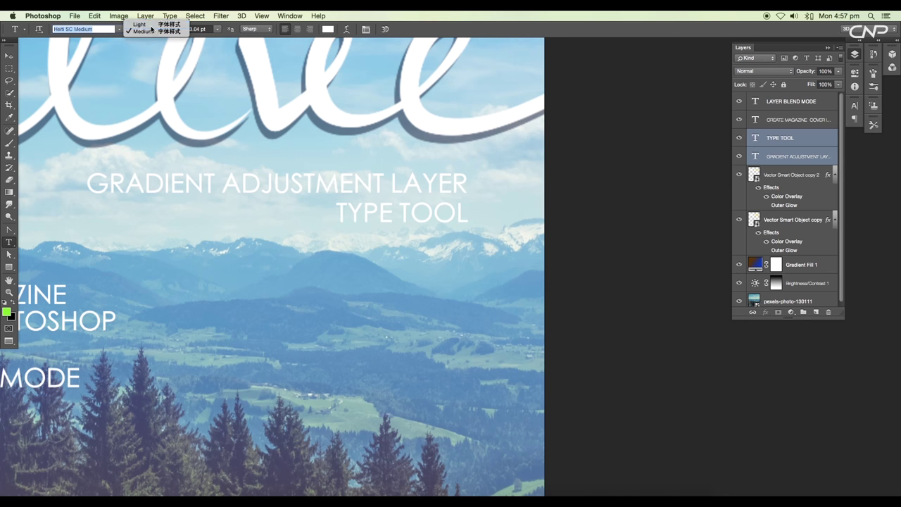
pyautogui.press('Up')
pyautogui.press('Up')
pyautogui.press('Up')
pyautogui.press('Up')
pyautogui.press('Up')
pyautogui.press('Up')
pyautogui.scroll(5, 108, 33)
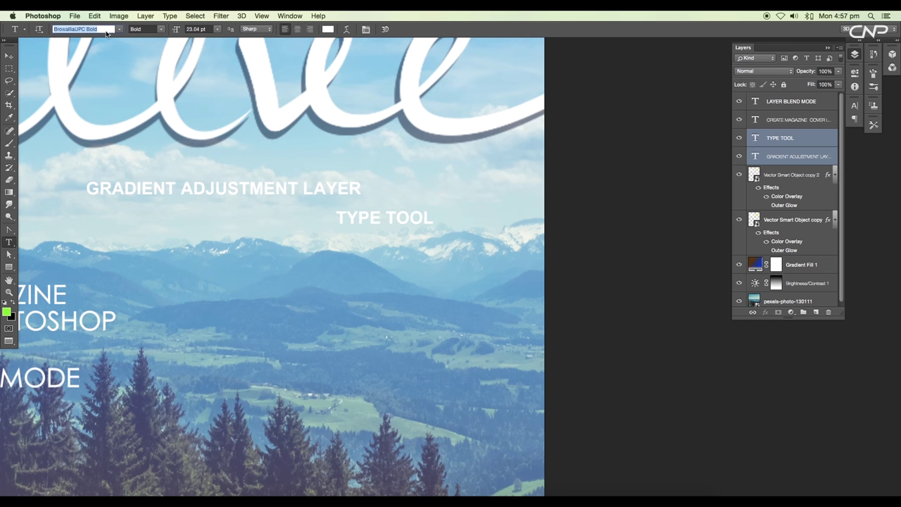
# - Shift the "TYPE TOOL" line and right-align it with the "GRADIENT ADJUSTMENT LAYER" line
pyautogui.click(9, 59)
pyautogui.moveTo(422, 219); pyautogui.dragTo(461, 218)
pyautogui.press('super+minus')
pyautogui.press('super+minus')
pyautogui.press('super+minus')
pyautogui.scroll(4, 449, 210)
pyautogui.keyDown('shift'); pyautogui.click(449, 200); pyautogui.keyUp('shift')
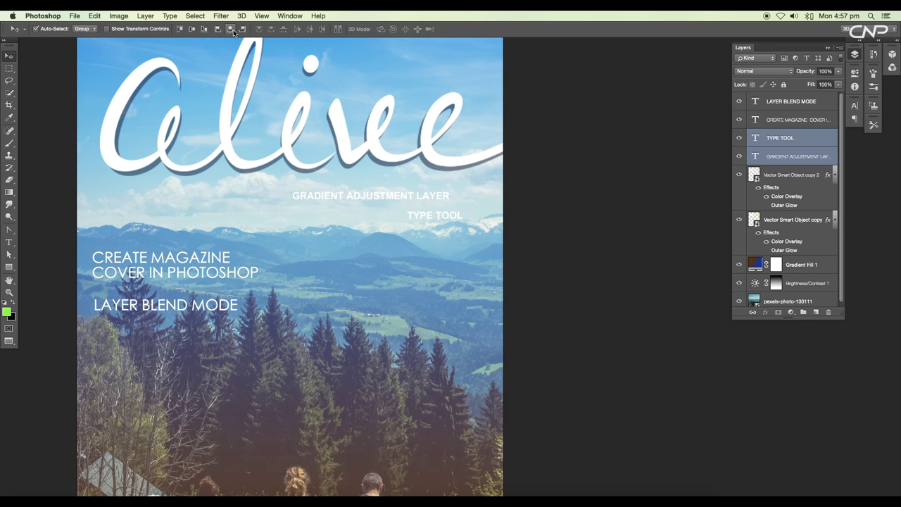
pyautogui.click(242, 30)
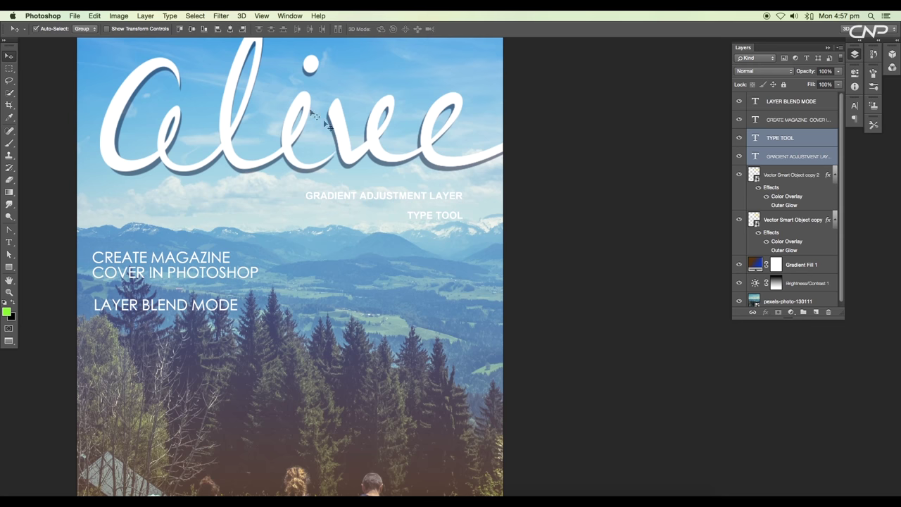
# - Move the "TYPE TOOL" line up so it sits directly beneath "GRADIENT ADJUSTMENT LAYER"
pyautogui.click(510, 247)
pyautogui.moveTo(459, 222); pyautogui.dragTo(466, 198)
pyautogui.keyDown('shift'); pyautogui.click(454, 202); pyautogui.keyUp('shift')
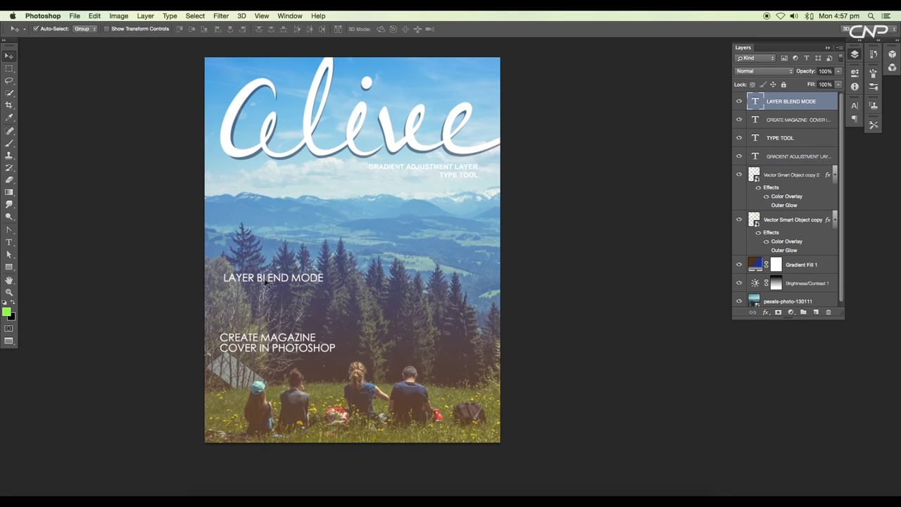
# - Break "LAYER BLEND MODE" onto three lines, one word each, and enlarge the headline to about 64 pt
pyautogui.press('t')
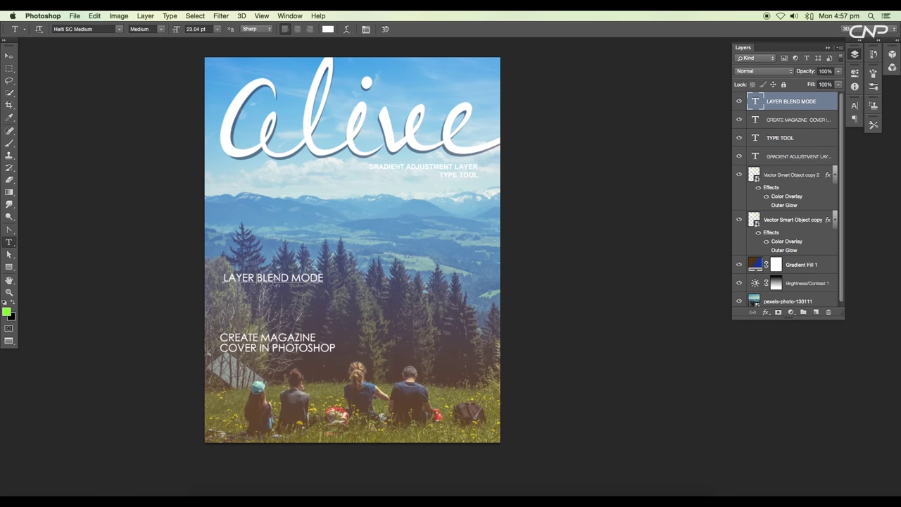
pyautogui.click(258, 283)
pyautogui.press('Return')
pyautogui.press('Return')
pyautogui.moveTo(264, 281); pyautogui.dragTo(336, 240)
pyautogui.press('Return')
pyautogui.moveTo(295, 296); pyautogui.dragTo(297, 314)
# - Change the "LAYER BLEND MODE" headline font to Leelawadee Bold and nudge the headline down slightly
pyautogui.press('t')
pyautogui.click(104, 31)
pyautogui.press('Down')
pyautogui.press('Down')
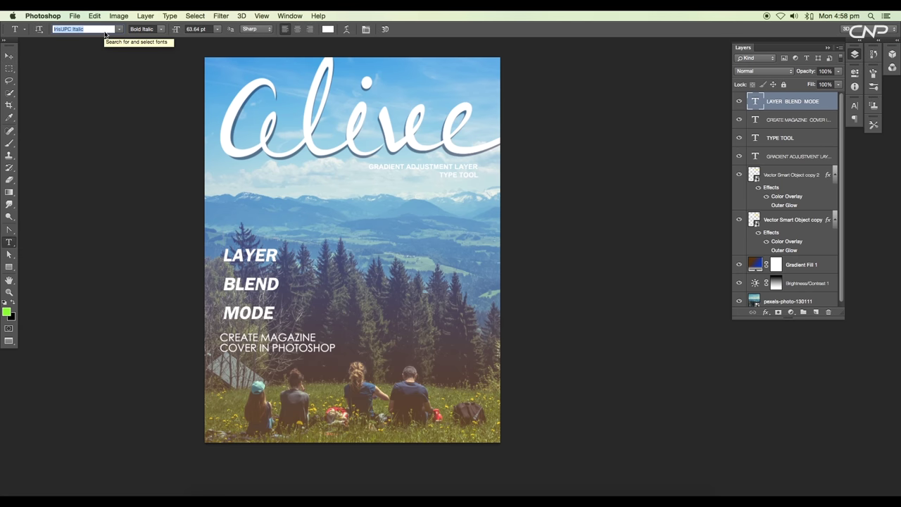
pyautogui.press('Down')
pyautogui.press('Down')
pyautogui.press('Down')
pyautogui.press('Down')
pyautogui.press('Down')
pyautogui.press('Down')
pyautogui.press('Down')
pyautogui.press('Down')
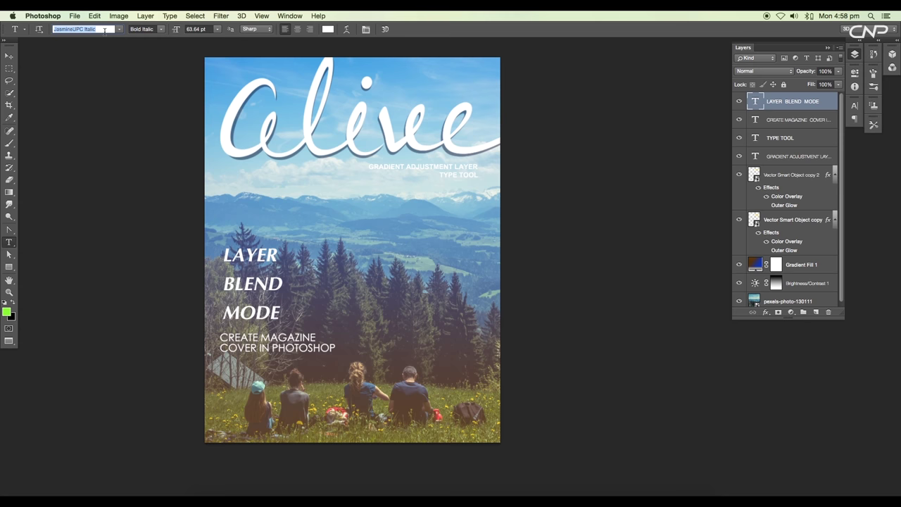
pyautogui.press('v')
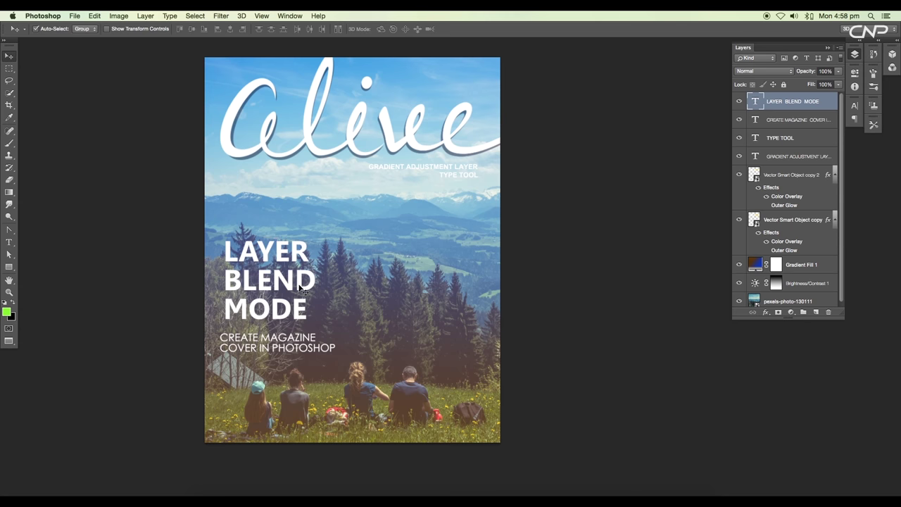
pyautogui.moveTo(298, 289); pyautogui.dragTo(299, 296)
# - Tighten the line spacing of the "LAYER BLEND MODE" headline to 53.64 pt, leaving its tracking at 0
pyautogui.press('t')
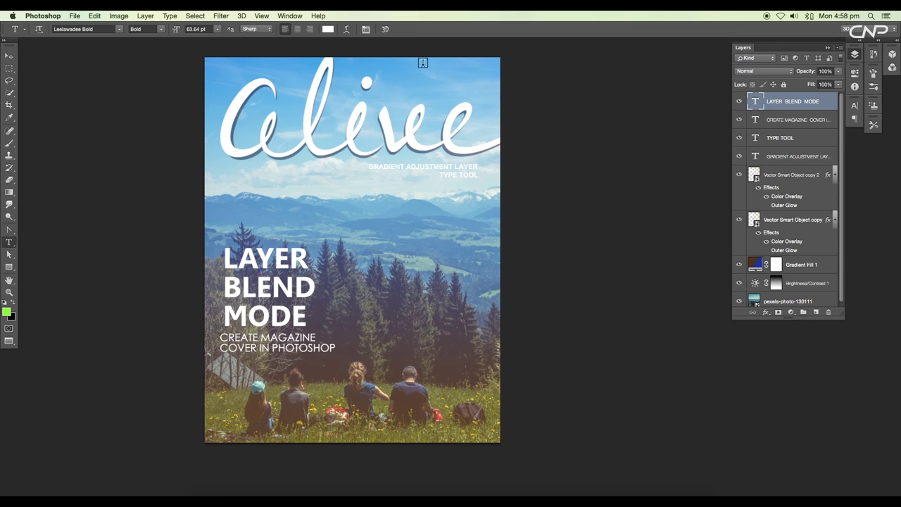
pyautogui.click(366, 30)
pyautogui.moveTo(799, 138); pyautogui.dragTo(802, 138)
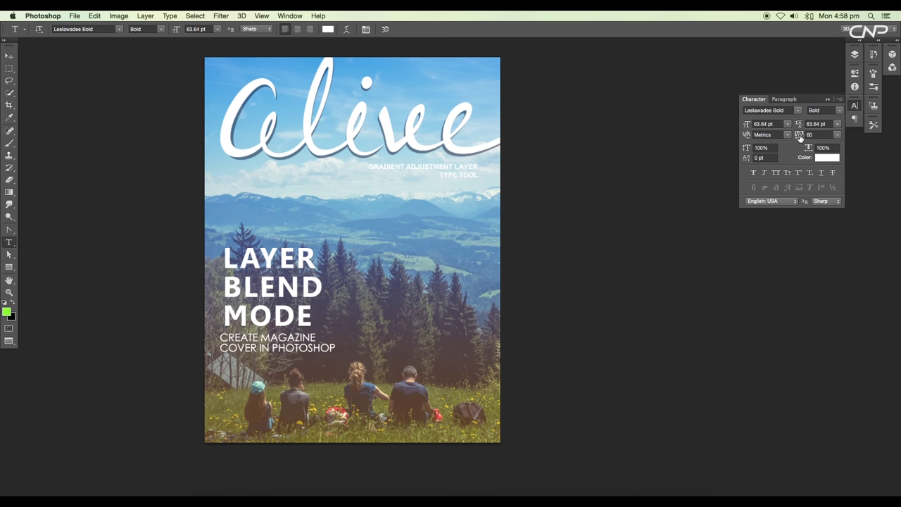
pyautogui.press('super+z')
pyautogui.moveTo(799, 127); pyautogui.dragTo(795, 128)
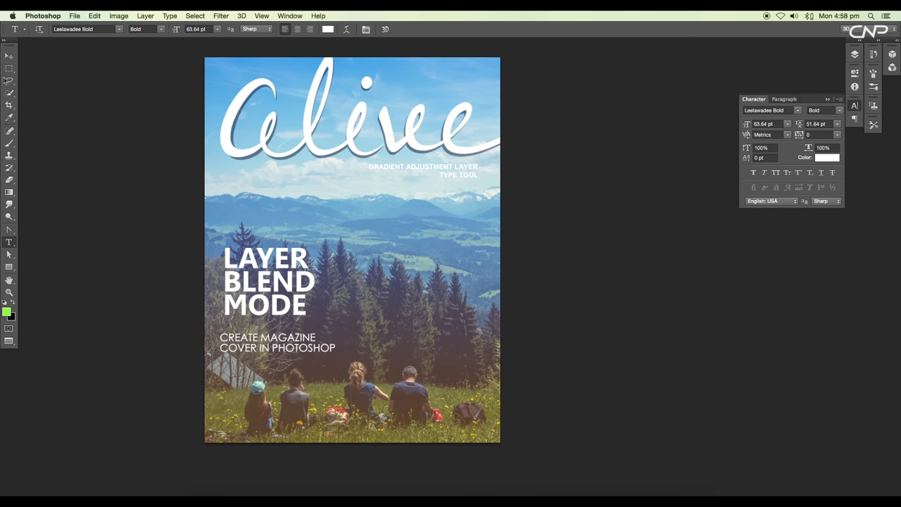
pyautogui.moveTo(799, 127); pyautogui.dragTo(800, 127)
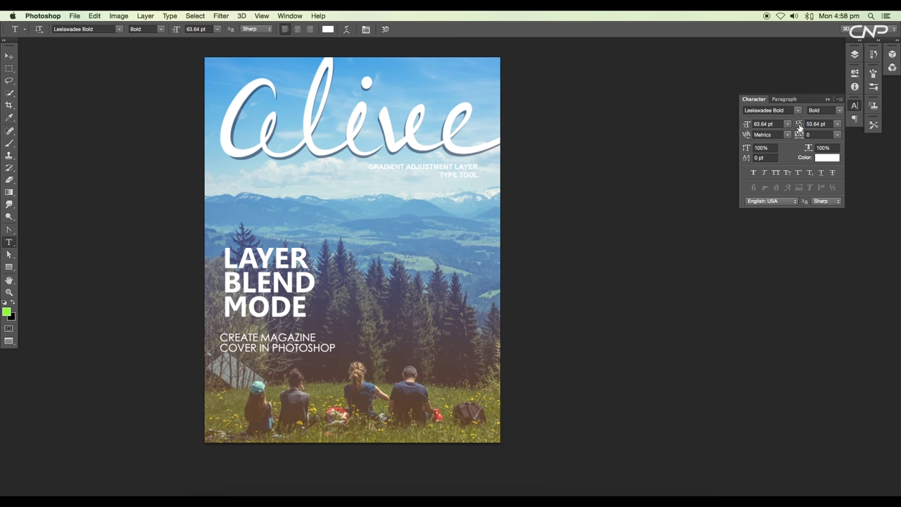
# - Scale the three-line "LAYER BLEND MODE" headline up slightly
pyautogui.click(10, 56)
pyautogui.press('super+t')
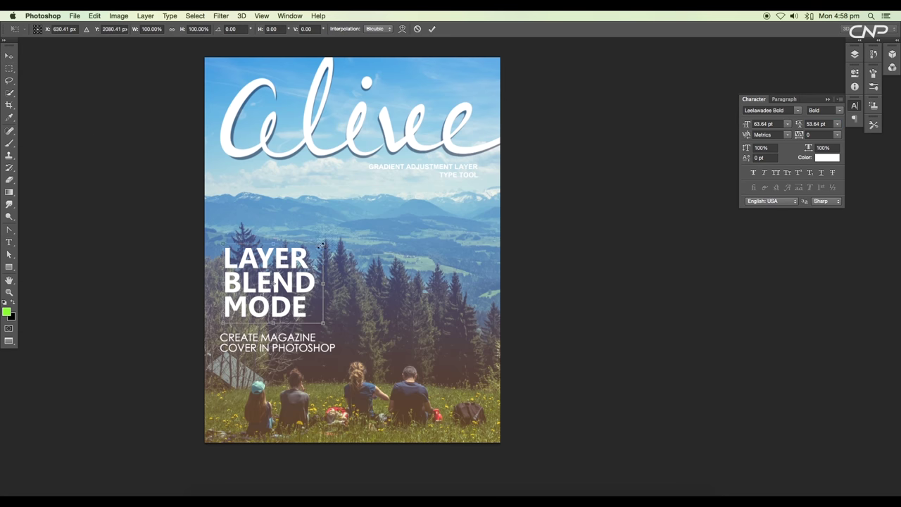
pyautogui.moveTo(321, 244); pyautogui.dragTo(343, 238)
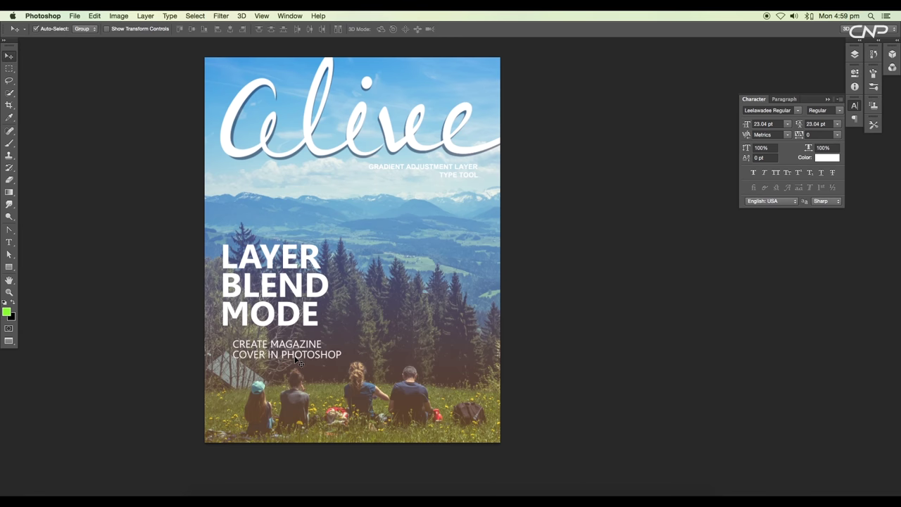
# - Place "CREATE MAGAZINE COVER IN PHOTOSHOP" just below the headline, align their left edges and nudge the headline up
pyautogui.moveTo(298, 361); pyautogui.dragTo(290, 355)
pyautogui.keyDown('shift'); pyautogui.click(282, 320); pyautogui.keyUp('shift')
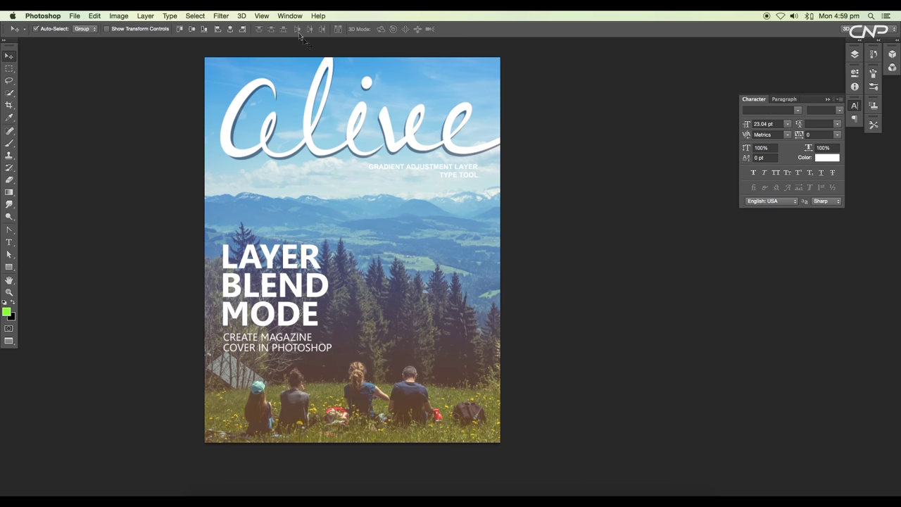
pyautogui.click(217, 30)
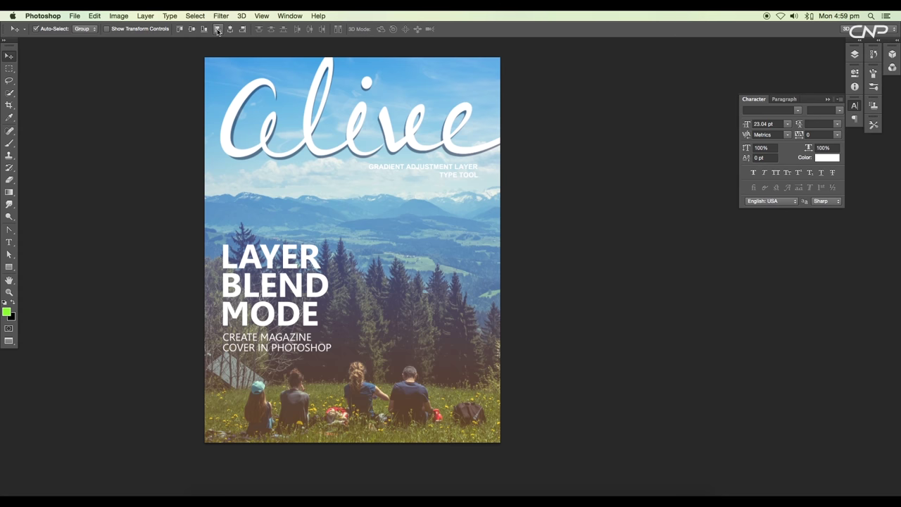
pyautogui.moveTo(291, 284); pyautogui.dragTo(292, 277)
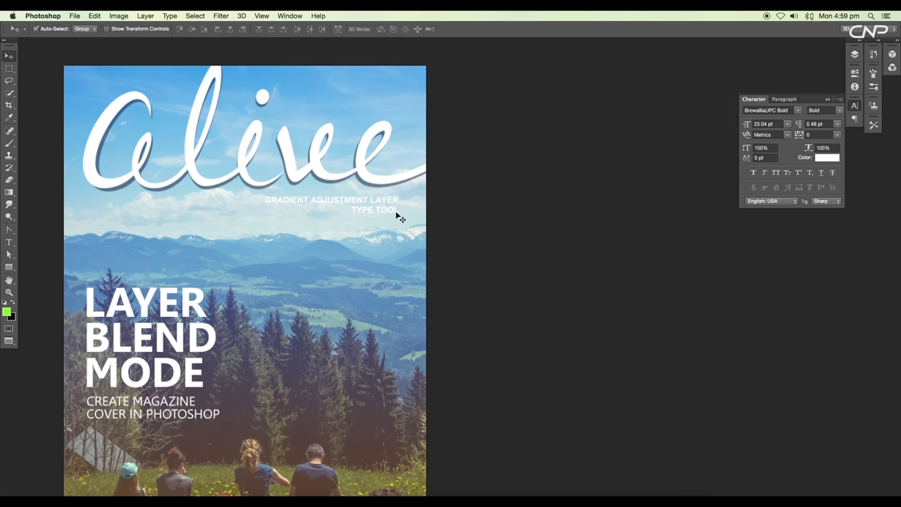
# - Recolor the "TYPE TOOL" text to the blue #5a8ab8 sampled from the landscape
pyautogui.press('t')
pyautogui.click(329, 28)
pyautogui.click(422, 248)
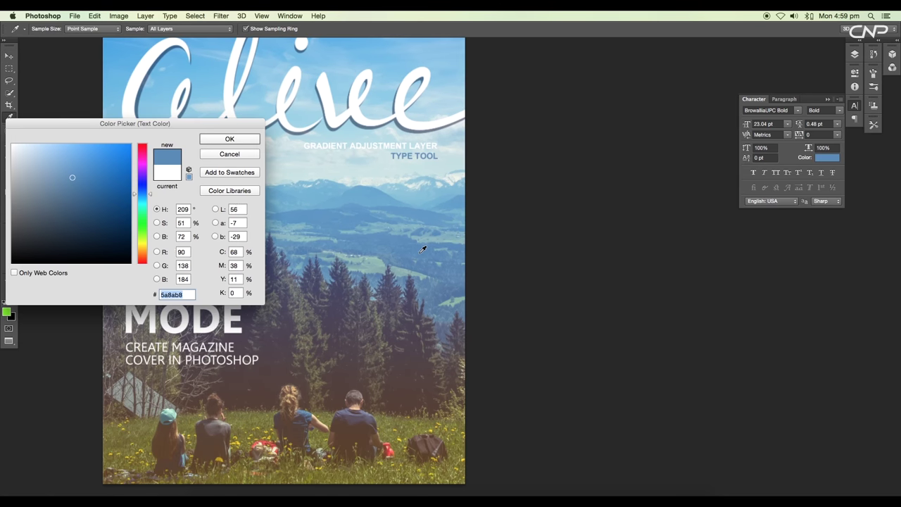
pyautogui.click(219, 140)
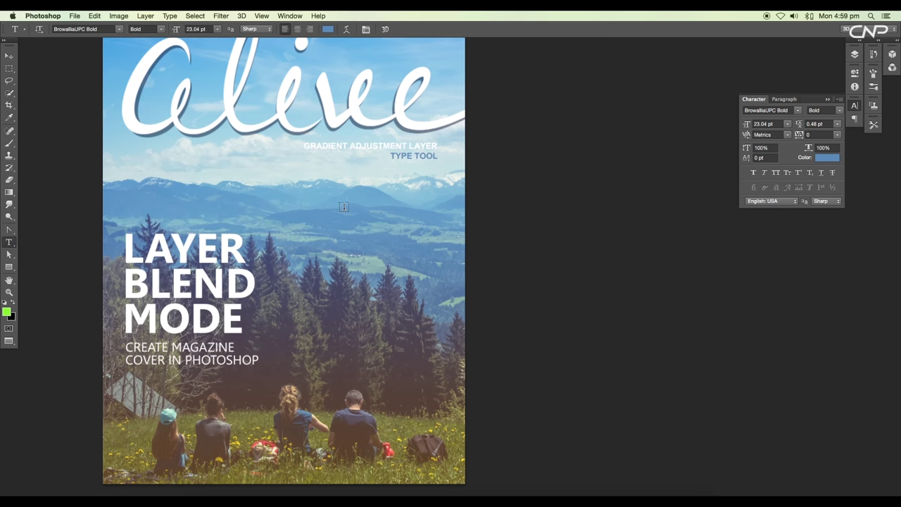
pyautogui.press('super+minus')
pyautogui.scroll(3, 368, 193)
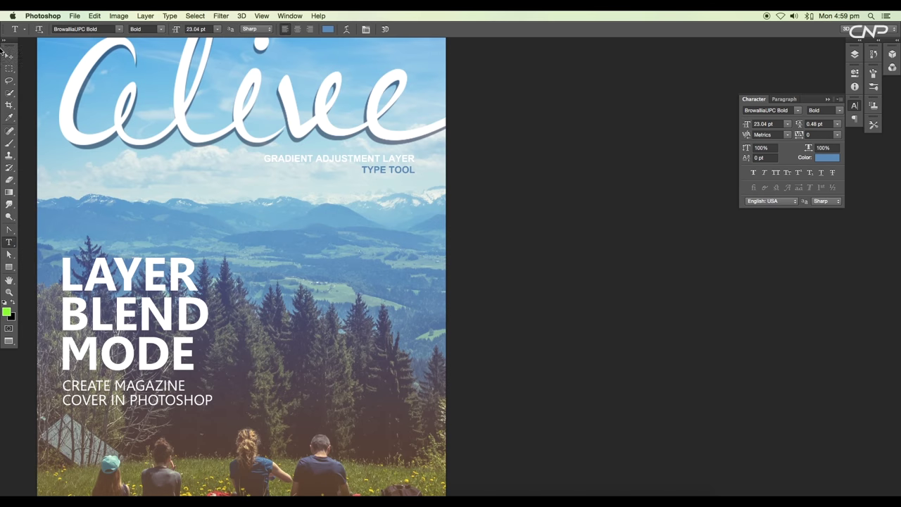
pyautogui.click(8, 56)
pyautogui.moveTo(445, 195); pyautogui.dragTo(481, 208)
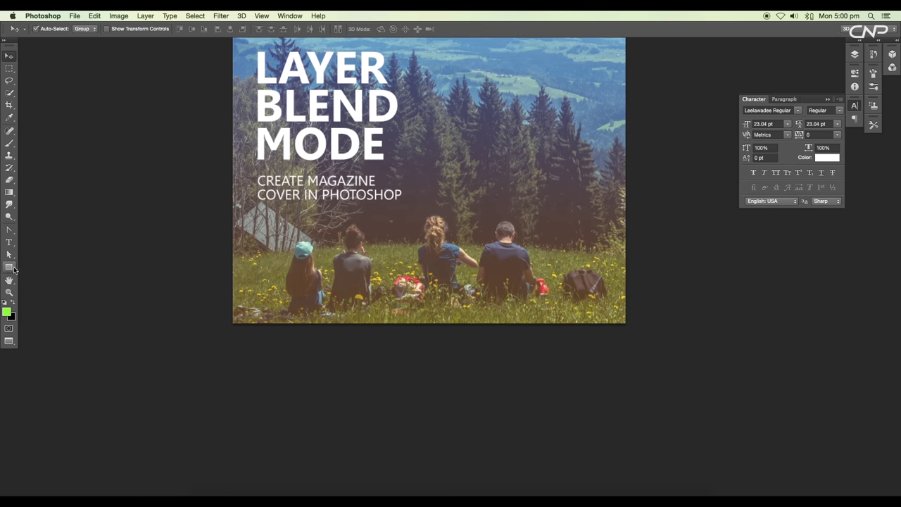
# - Draw a cyan-filled rectangle about 1341 × 271 px over "CREATE MAGAZINE COVER IN PHOTOSHOP" and move its layer beneath the text layers
pyautogui.click(9, 266)
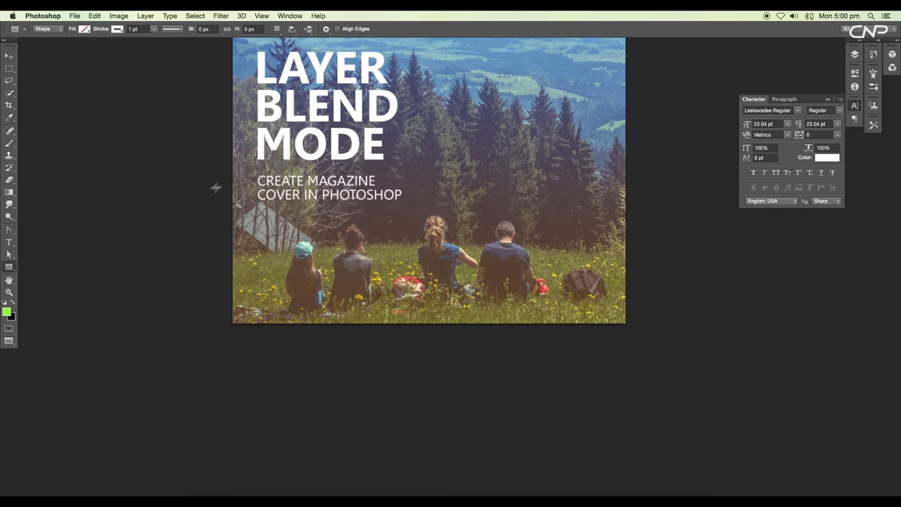
pyautogui.moveTo(229, 168); pyautogui.dragTo(423, 207)
pyautogui.click(752, 125)
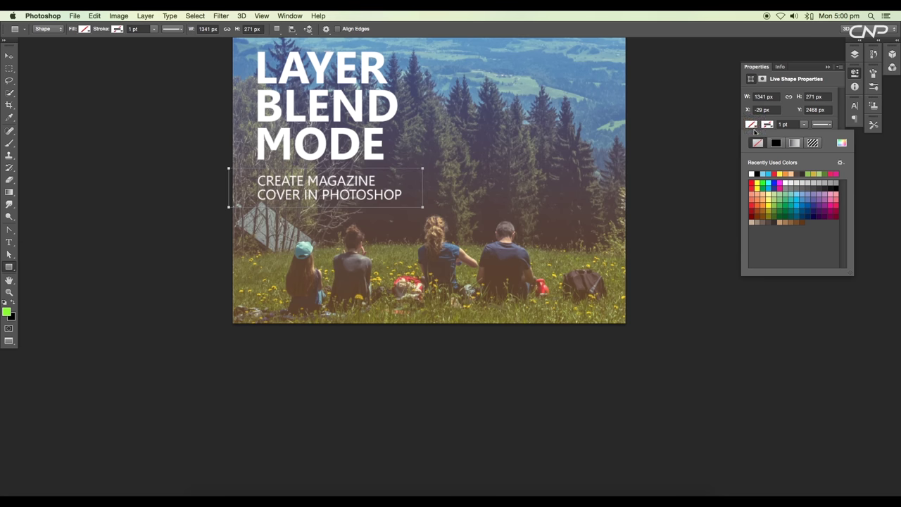
pyautogui.click(798, 202)
pyautogui.click(829, 67)
pyautogui.click(855, 54)
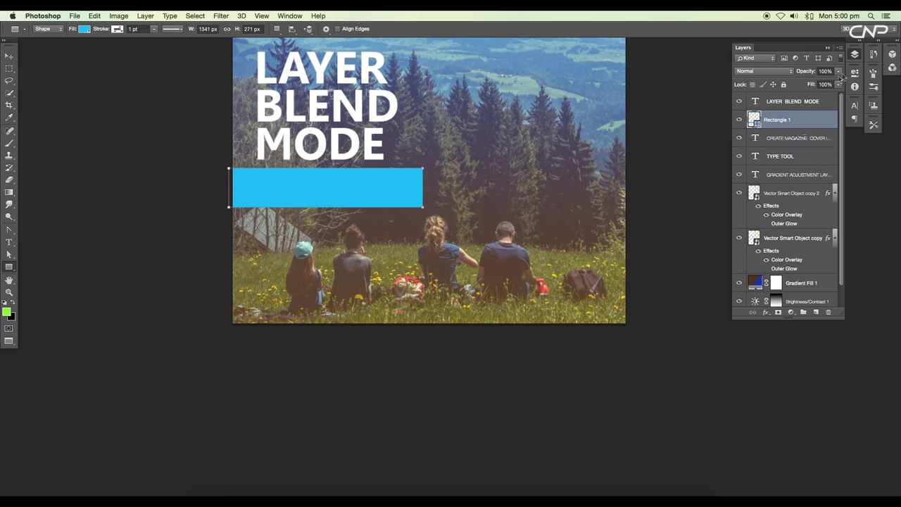
pyautogui.moveTo(789, 120); pyautogui.dragTo(805, 178)
# - Lower the rectangle's opacity to 46% and change its fill to a lighter blue
pyautogui.click(838, 71)
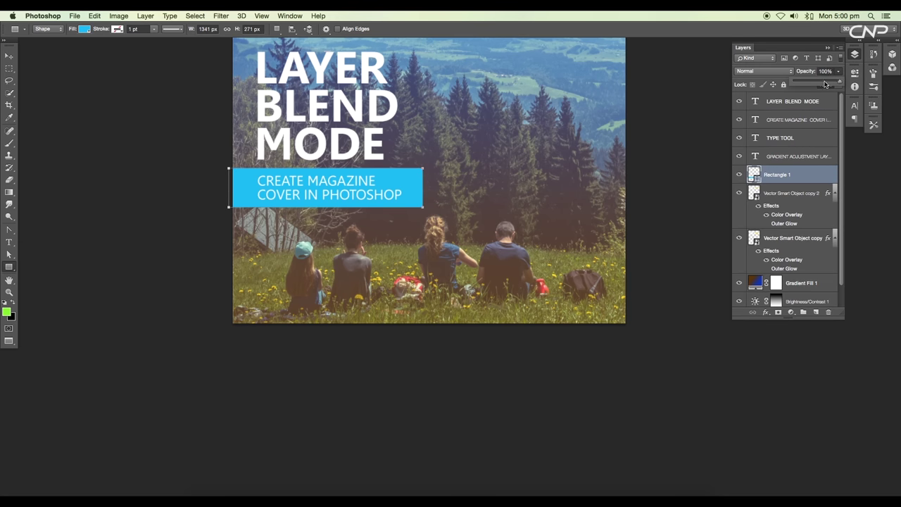
pyautogui.moveTo(828, 84); pyautogui.dragTo(816, 84)
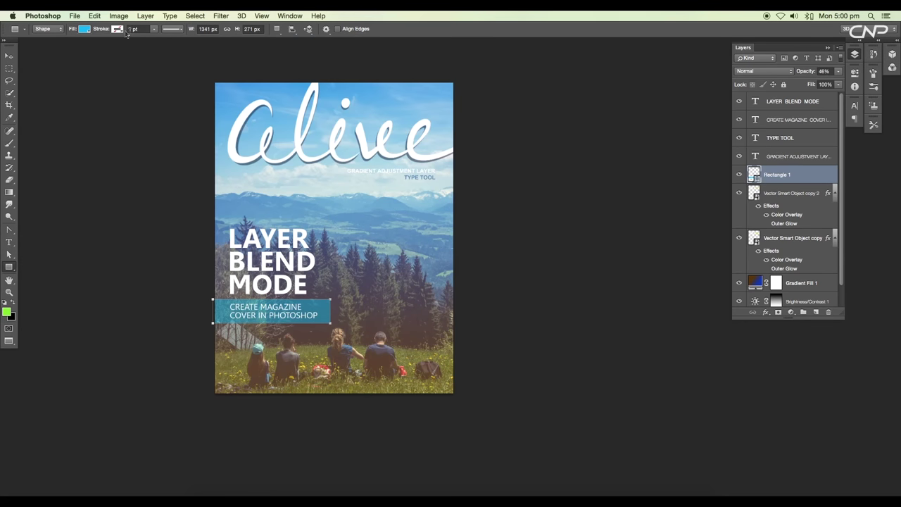
pyautogui.click(82, 30)
pyautogui.click(84, 99)
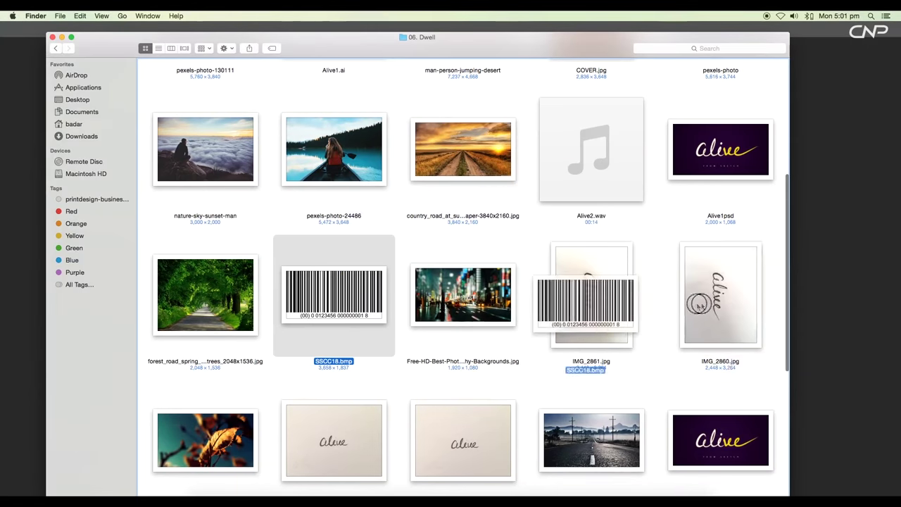
# - Place the SSCC18.bmp barcode in the cover's lower-left corner, rotated 90° and scaled to about 45%
pyautogui.moveTo(596, 299); pyautogui.dragTo(814, 299)
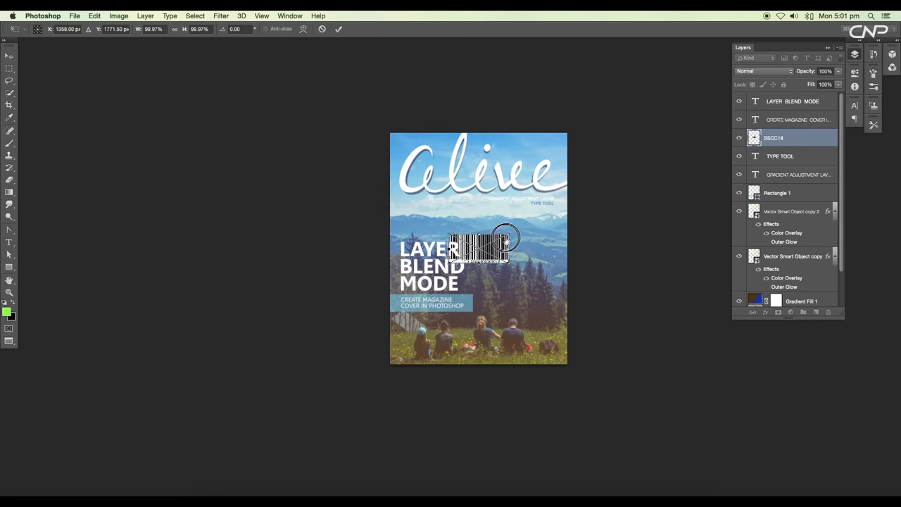
pyautogui.moveTo(505, 235); pyautogui.dragTo(342, 400)
pyautogui.press('Return')
pyautogui.scroll(3, 427, 337)
pyautogui.press('super+t')
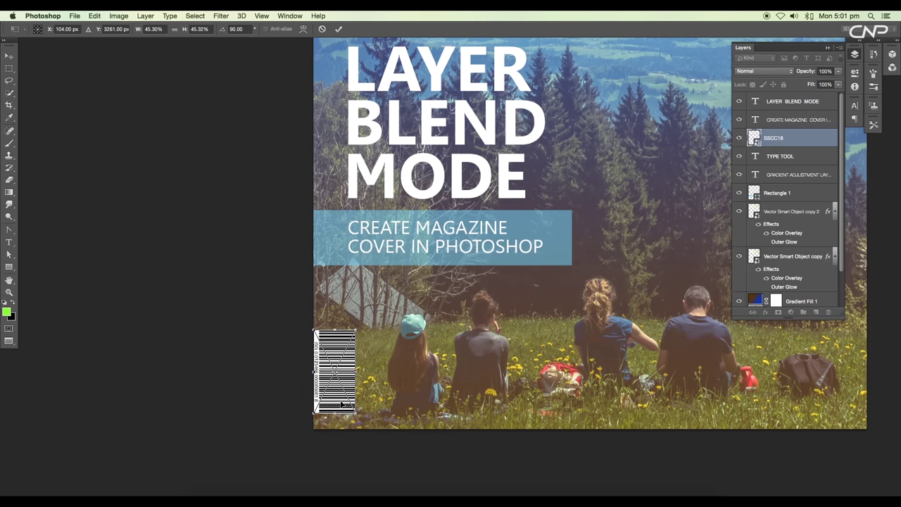
pyautogui.press('Return')
# - Scale the barcode down a little further in the cover's lower-left corner
pyautogui.scroll(-3, 341, 399)
pyautogui.press('super+t')
pyautogui.moveTo(374, 367); pyautogui.dragTo(368, 378)
pyautogui.press('Return')
pyautogui.press('super+minus')
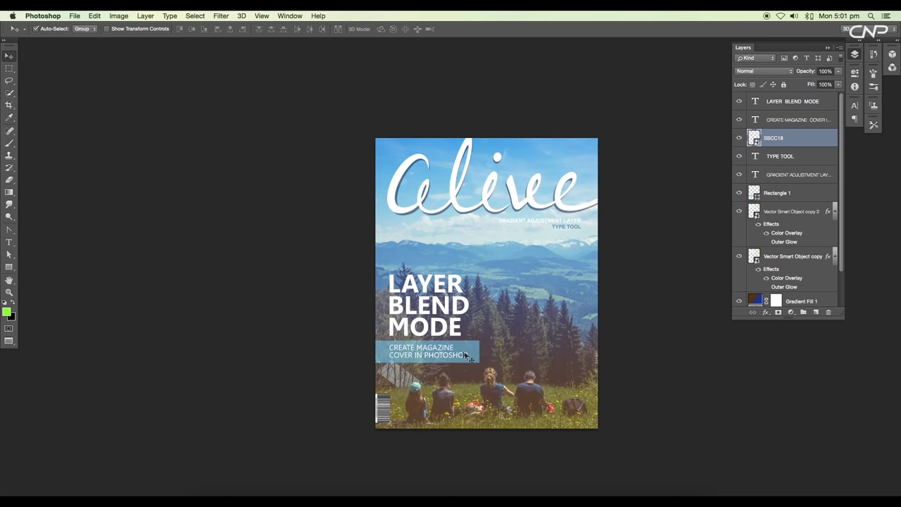
# - Enlarge the headline, its subtitle and the blue rectangle together slightly and reposition the group
pyautogui.click(425, 320)
pyautogui.keyDown('shift'); pyautogui.click(434, 351); pyautogui.keyUp('shift')
pyautogui.keyDown('shift'); pyautogui.click(473, 352); pyautogui.keyUp('shift')
pyautogui.press('super+t')
pyautogui.moveTo(480, 274); pyautogui.dragTo(492, 271)
pyautogui.press('Return')
pyautogui.moveTo(469, 300); pyautogui.dragTo(467, 304)
# - Shift the blue rectangle left so it ends closer to the subtitle text
pyautogui.click(481, 355)
pyautogui.moveTo(483, 354); pyautogui.dragTo(475, 354)
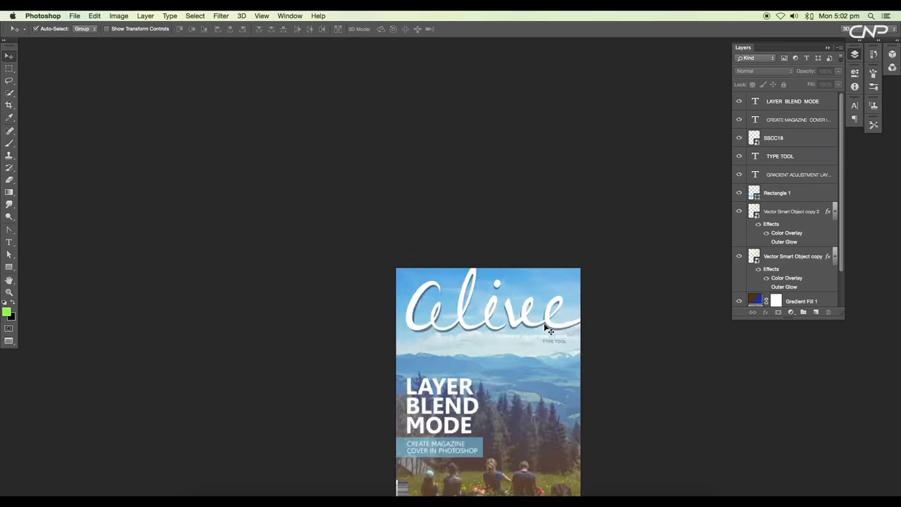
pyautogui.press('super+0')
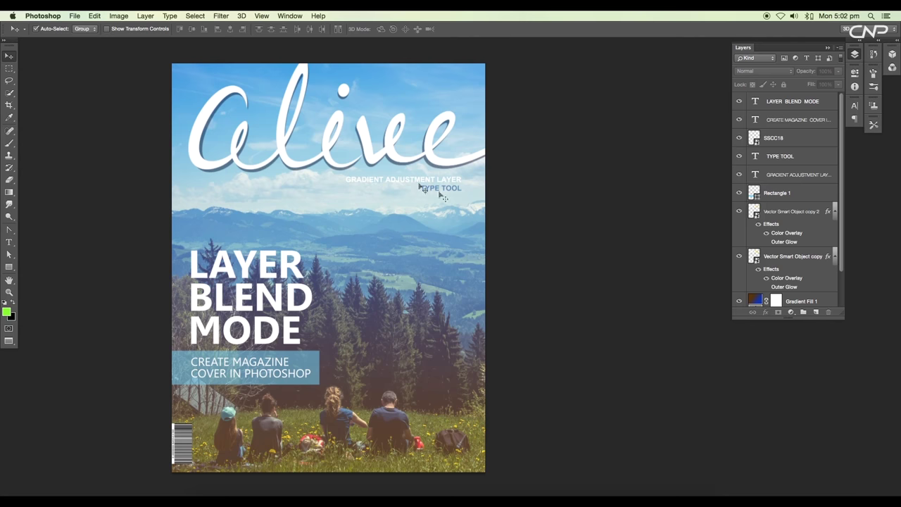
# - Retype the "GRADIENT ADJUSTMENT LAYER" line in title case as "Gradient Adjustment Layer"
pyautogui.click(451, 182)
pyautogui.press('t')
pyautogui.click(365, 29)
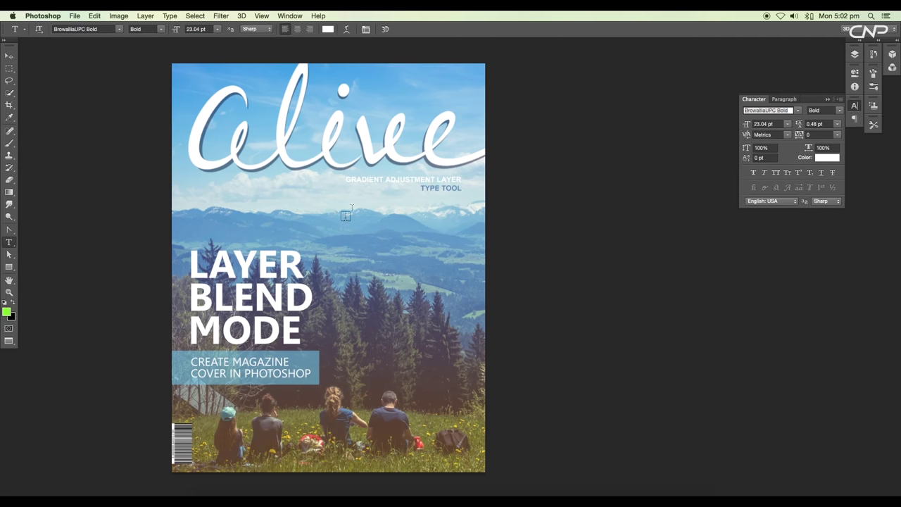
pyautogui.click(363, 180)
pyautogui.moveTo(383, 180); pyautogui.dragTo(427, 181)
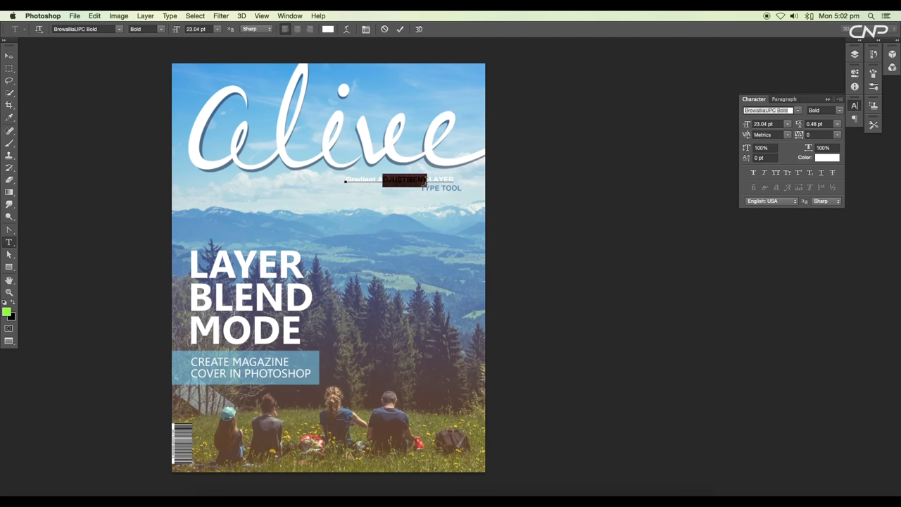
pyautogui.write('djustment')
pyautogui.doubleClick(426, 181)
pyautogui.write('Layer')
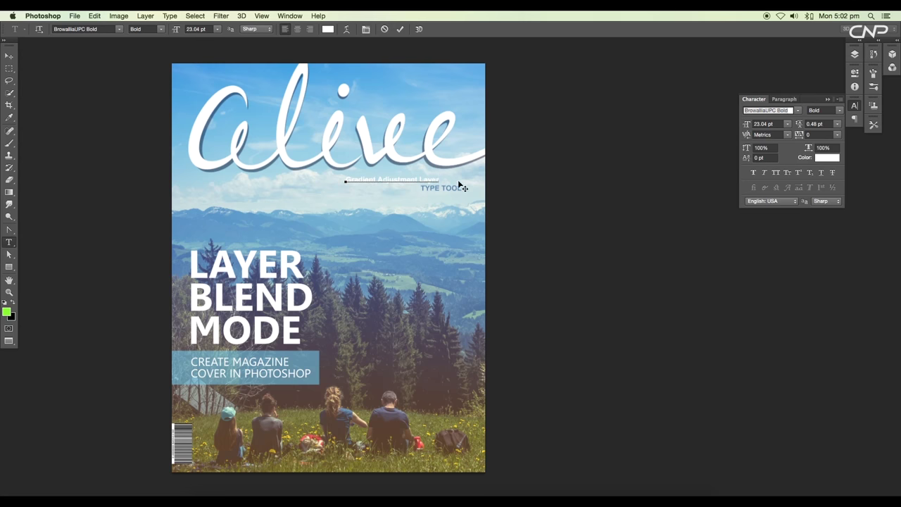
pyautogui.press('super+Return')
# - Retype the "TYPE TOOL" line in title case as "Type Tool"
pyautogui.moveTo(427, 187); pyautogui.dragTo(519, 194)
pyautogui.write('ype')
pyautogui.press('BackSpace')
pyautogui.press('super+Return')
# - Align the right edges of the "Gradient Adjustment Layer" and "Type Tool" lines
pyautogui.press('v')
pyautogui.keyDown('shift'); pyautogui.click(437, 180); pyautogui.keyUp('shift')
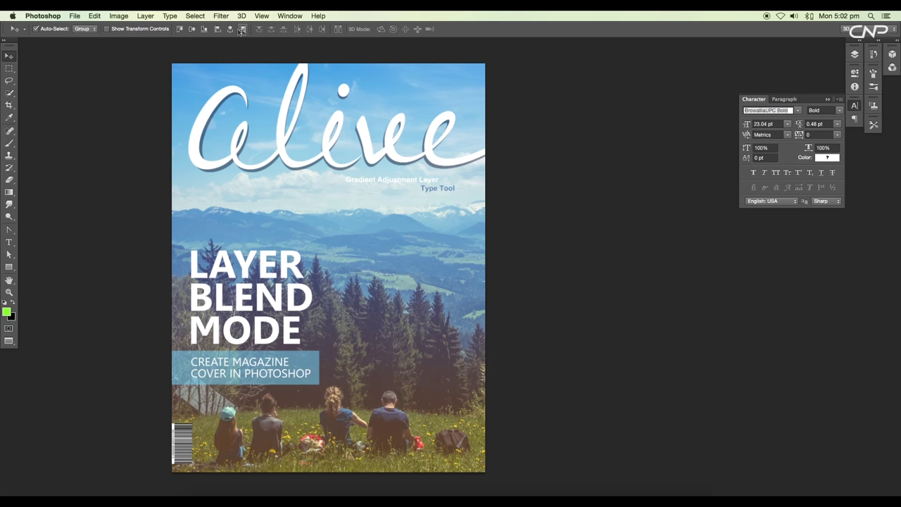
pyautogui.click(242, 29)
pyautogui.press('super+minus')
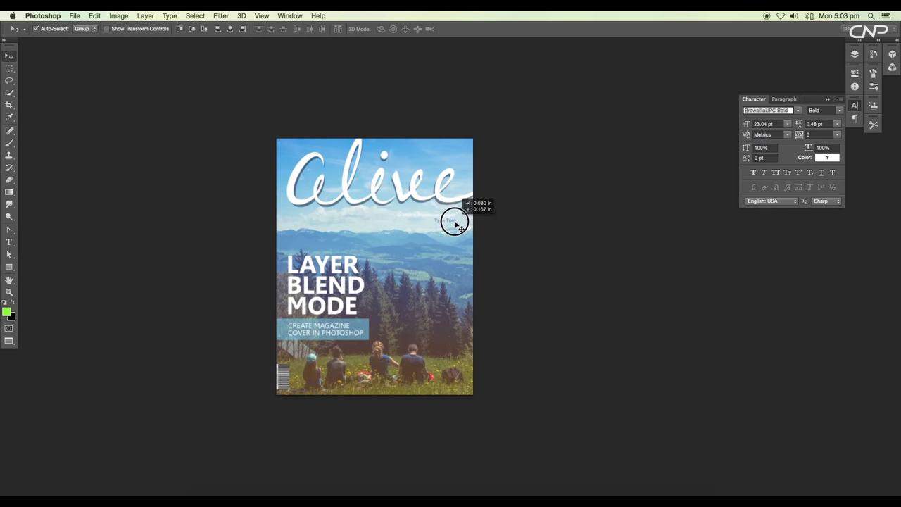